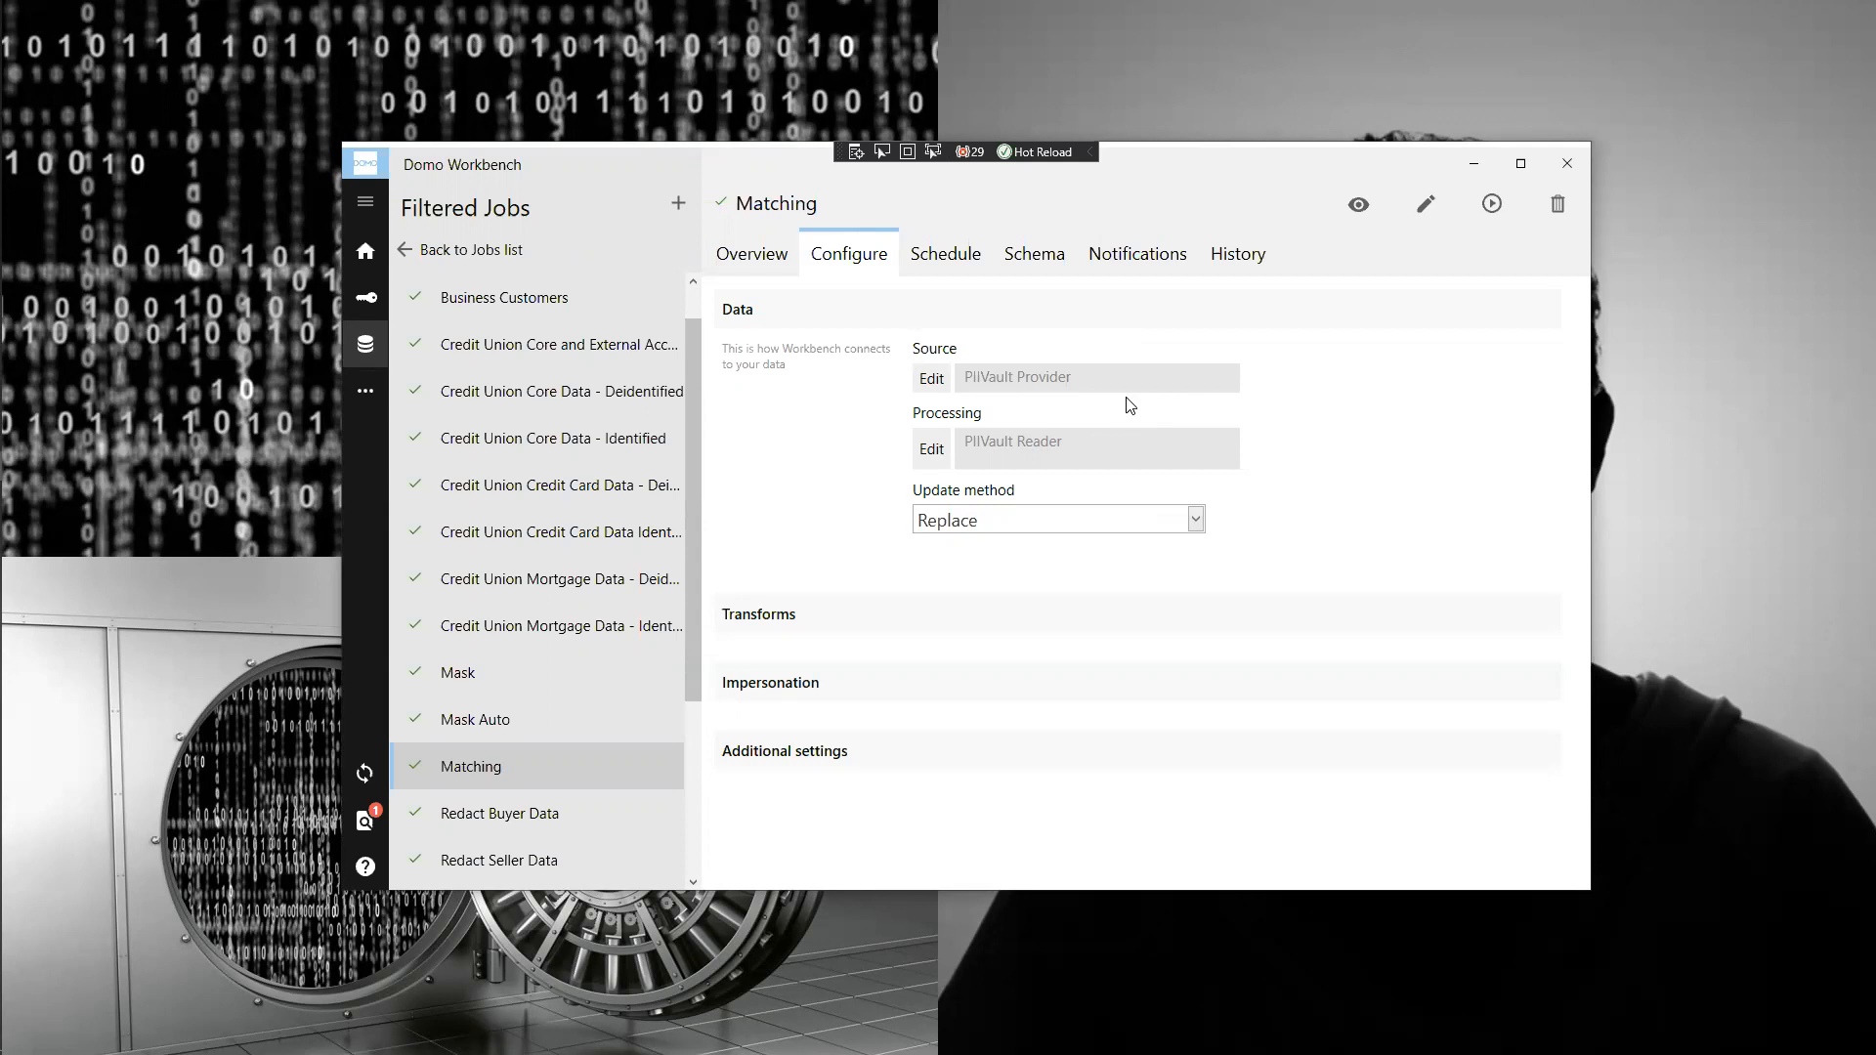
- Review the PII Vault connection parameters and the accounts to match in the Matching job's source settings
{"action": "left_click", "coordinate": [932, 381]}
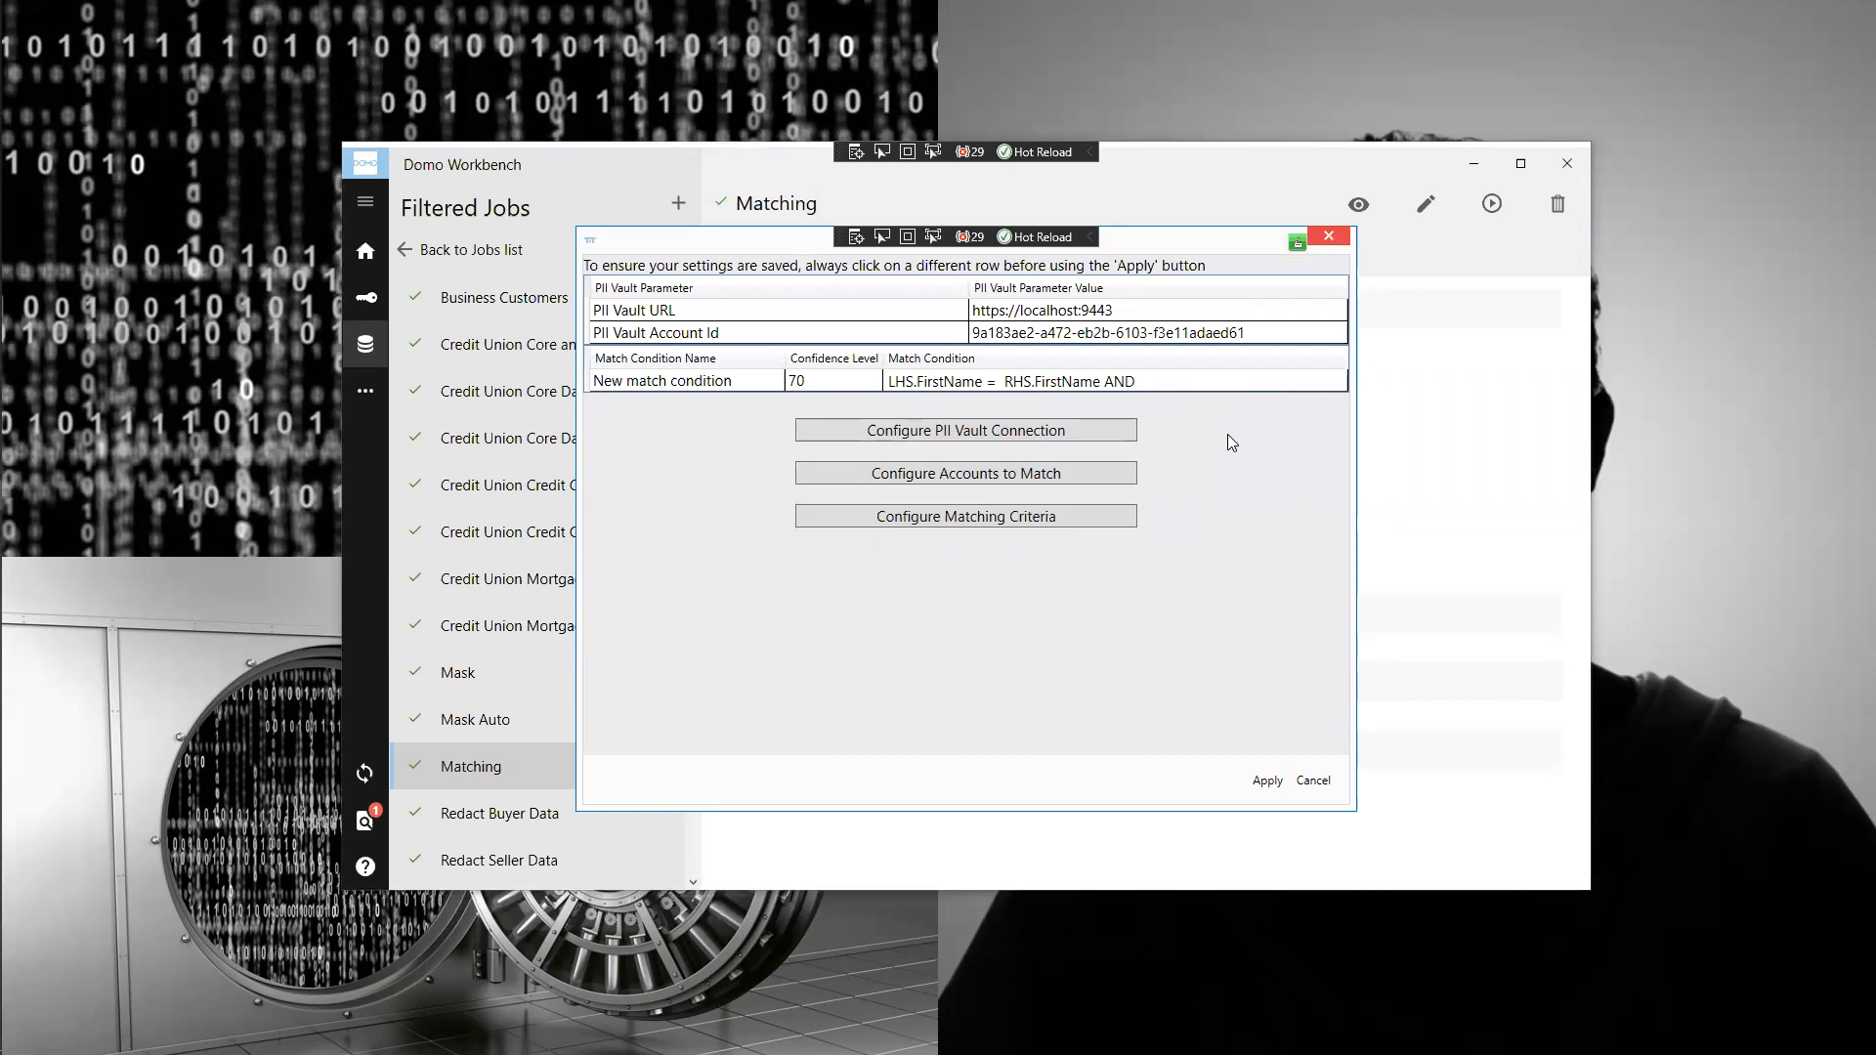
{"action": "left_click", "coordinate": [1071, 432]}
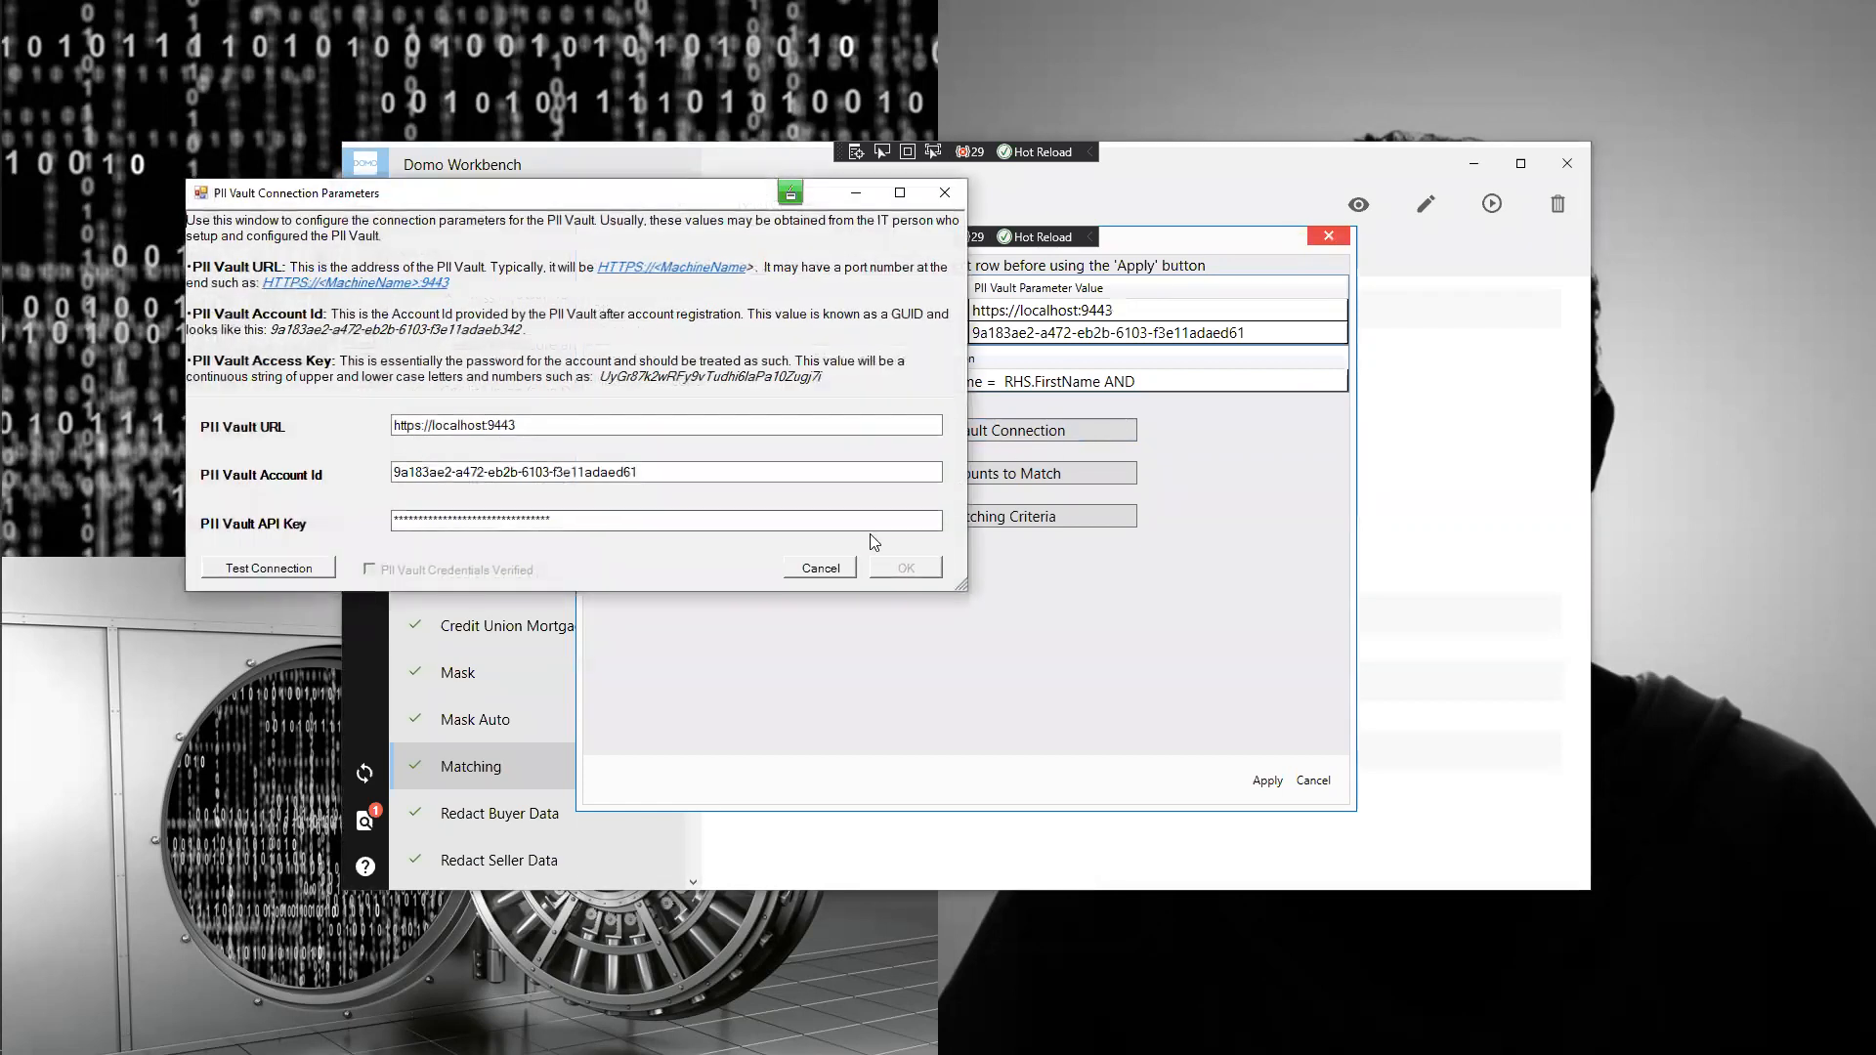
{"action": "left_click", "coordinate": [838, 570]}
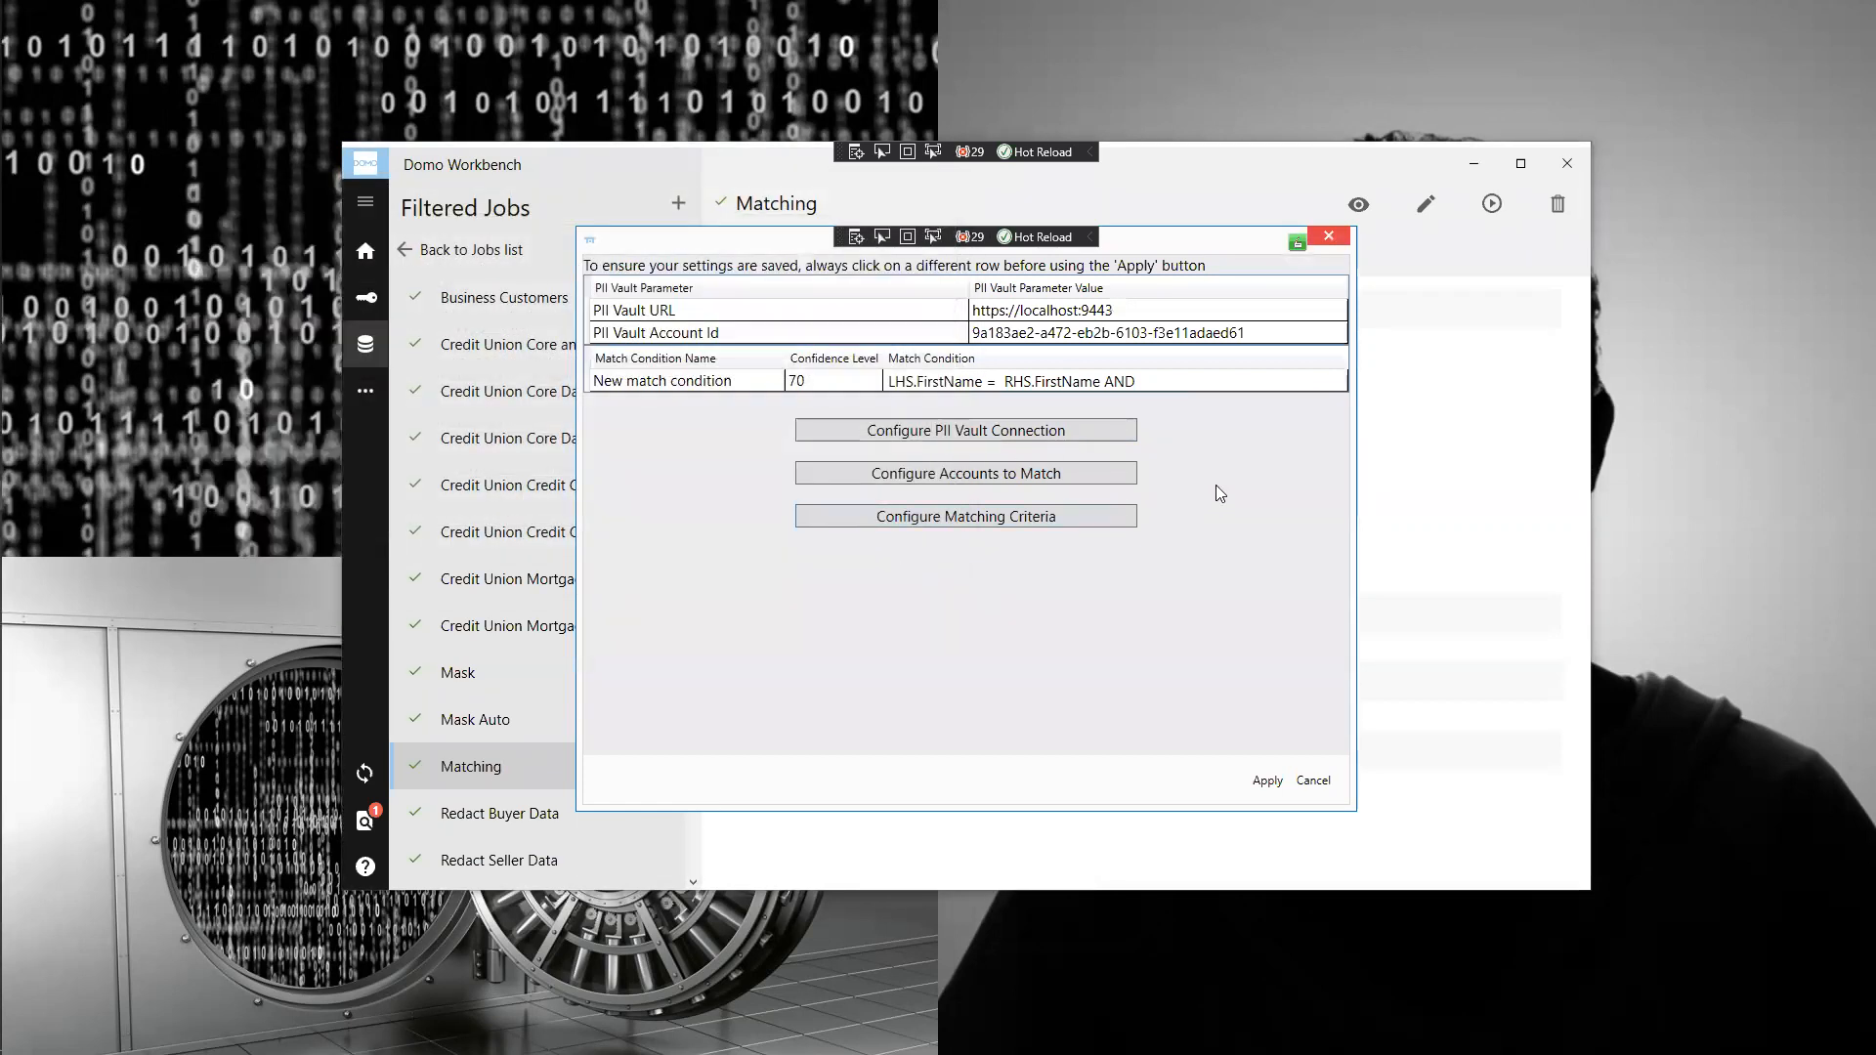
{"action": "left_click", "coordinate": [1036, 473]}
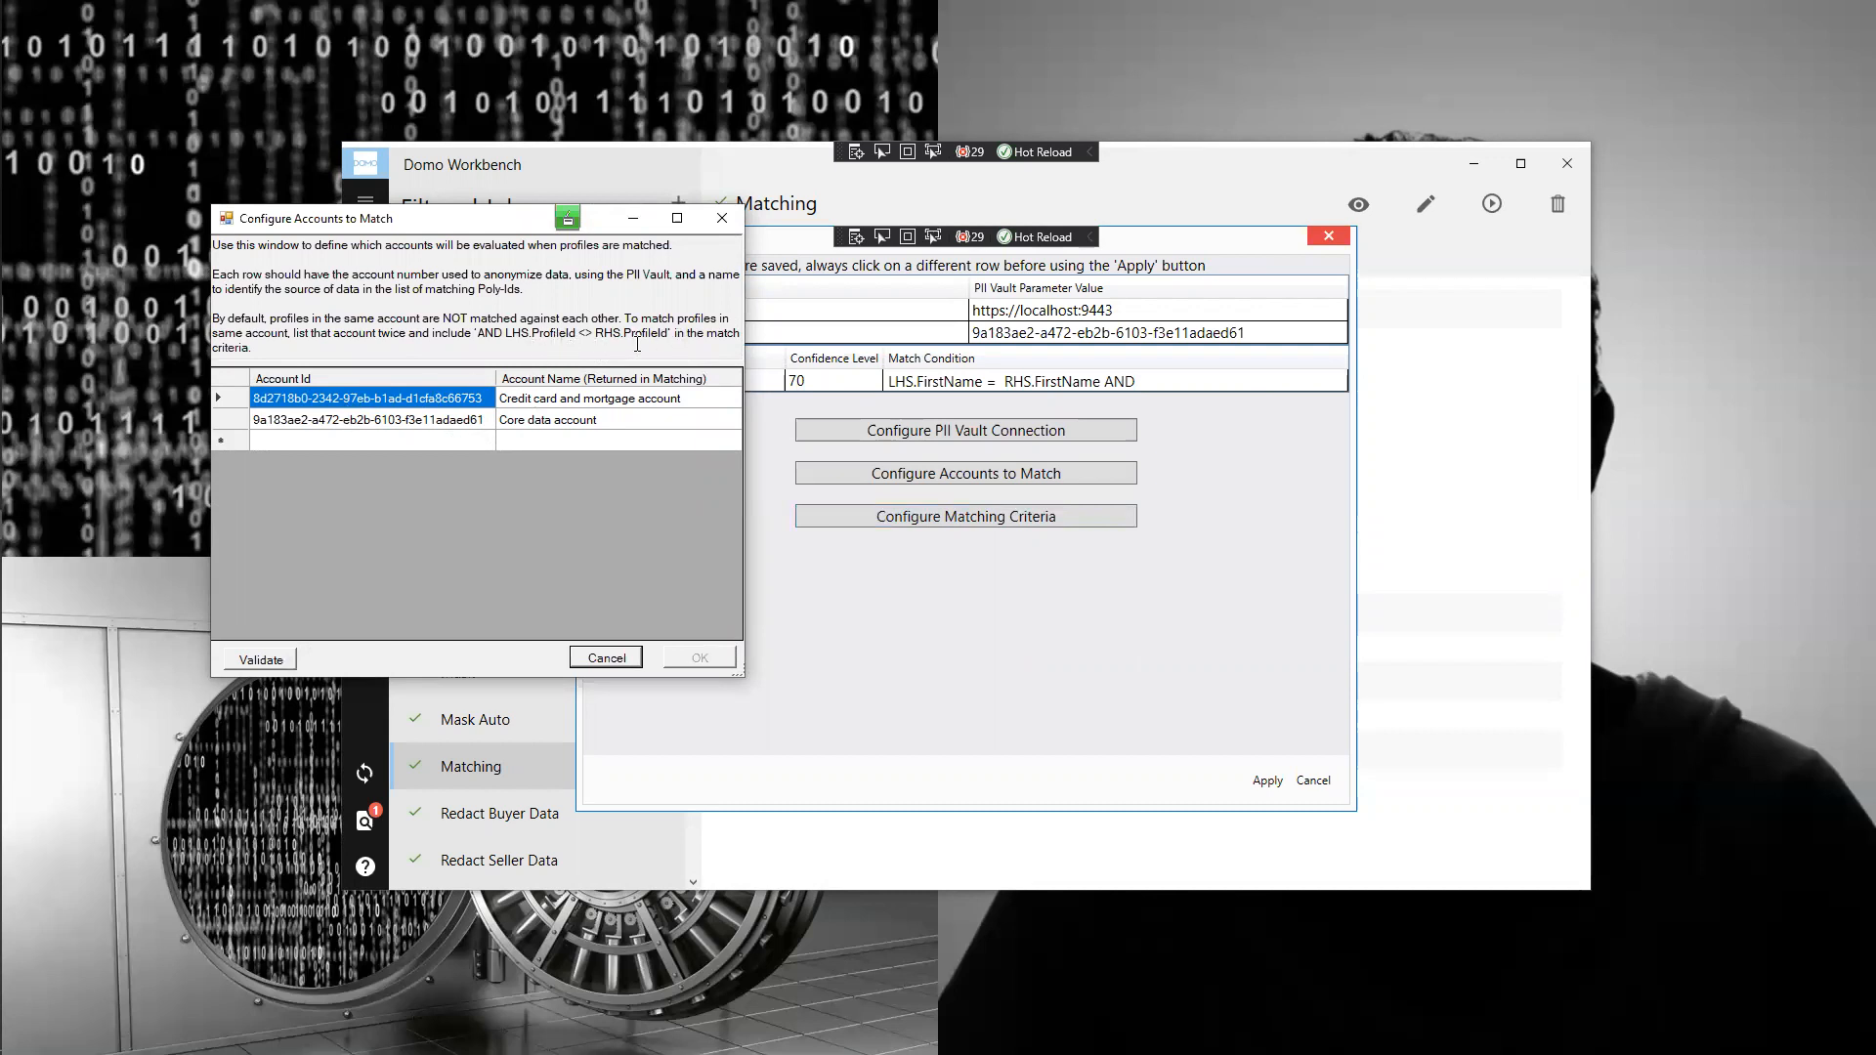
{"action": "left_click", "coordinate": [606, 657]}
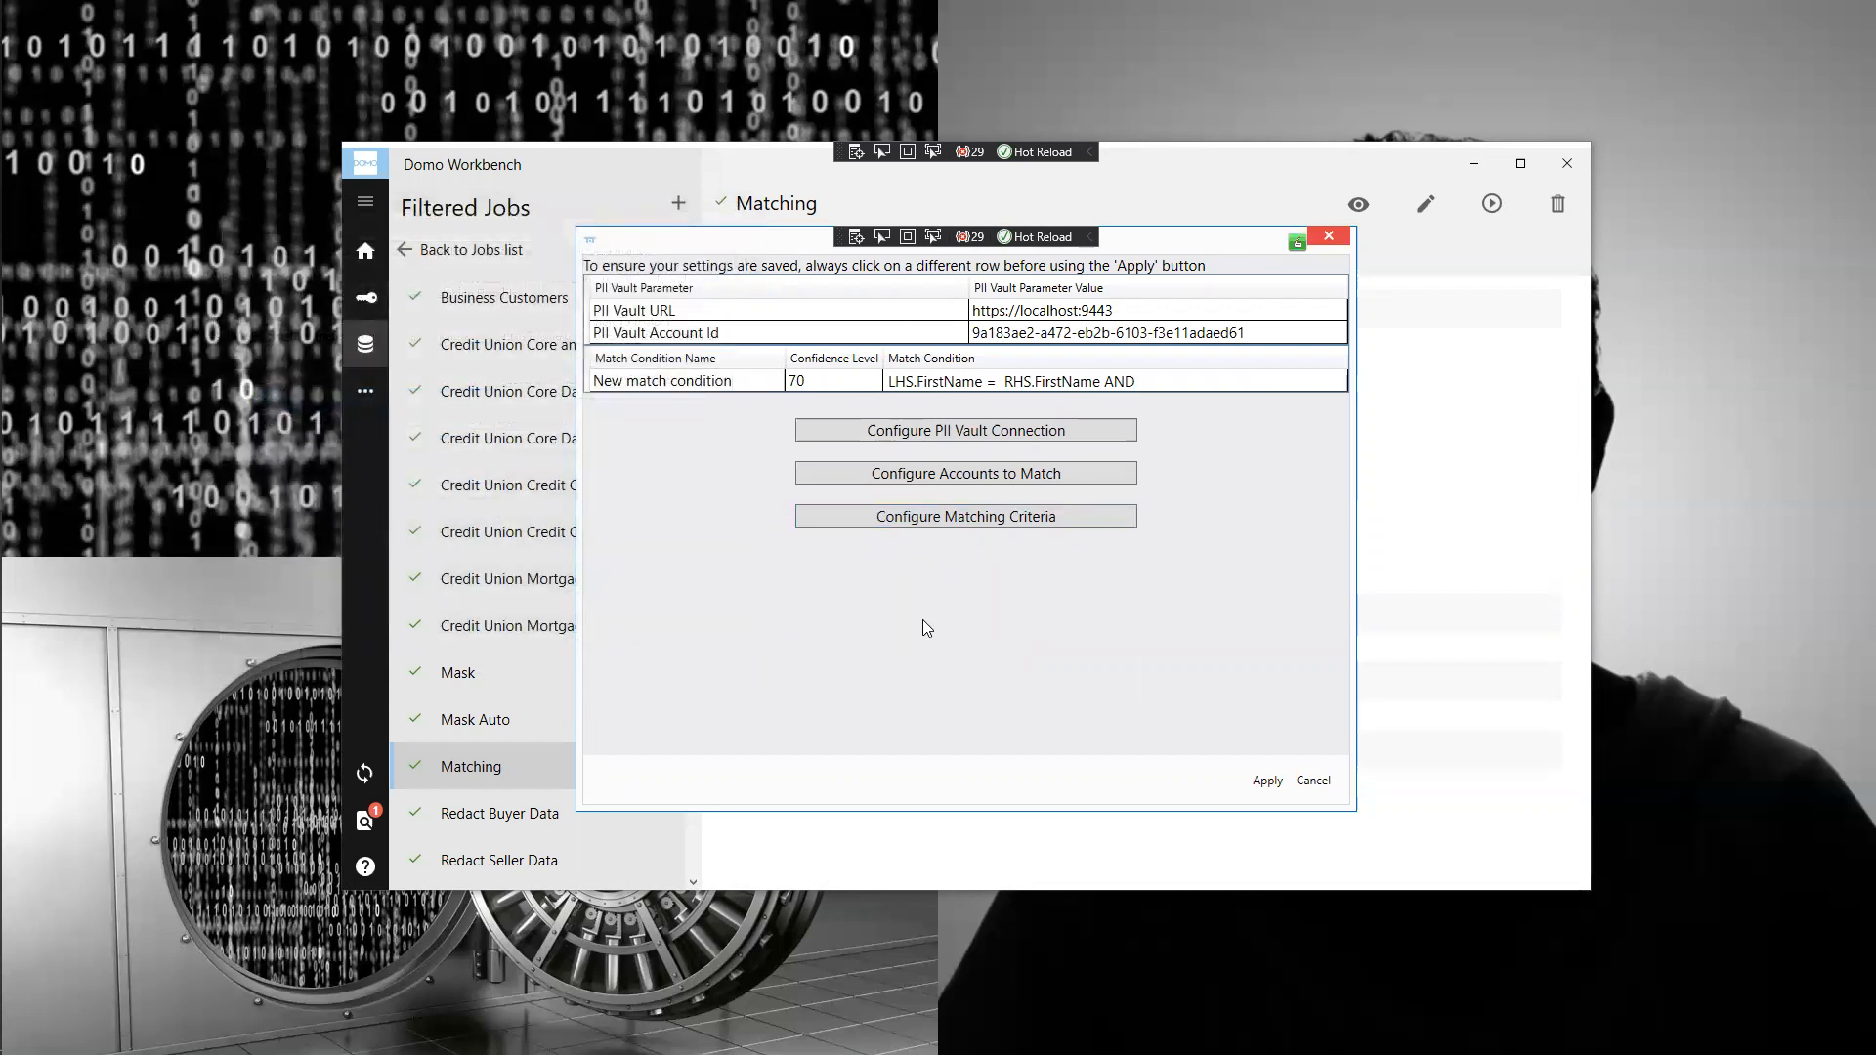
- Rename the existing match condition as Basic Name in the PII Vault matching criteria
{"action": "left_click", "coordinate": [1006, 518]}
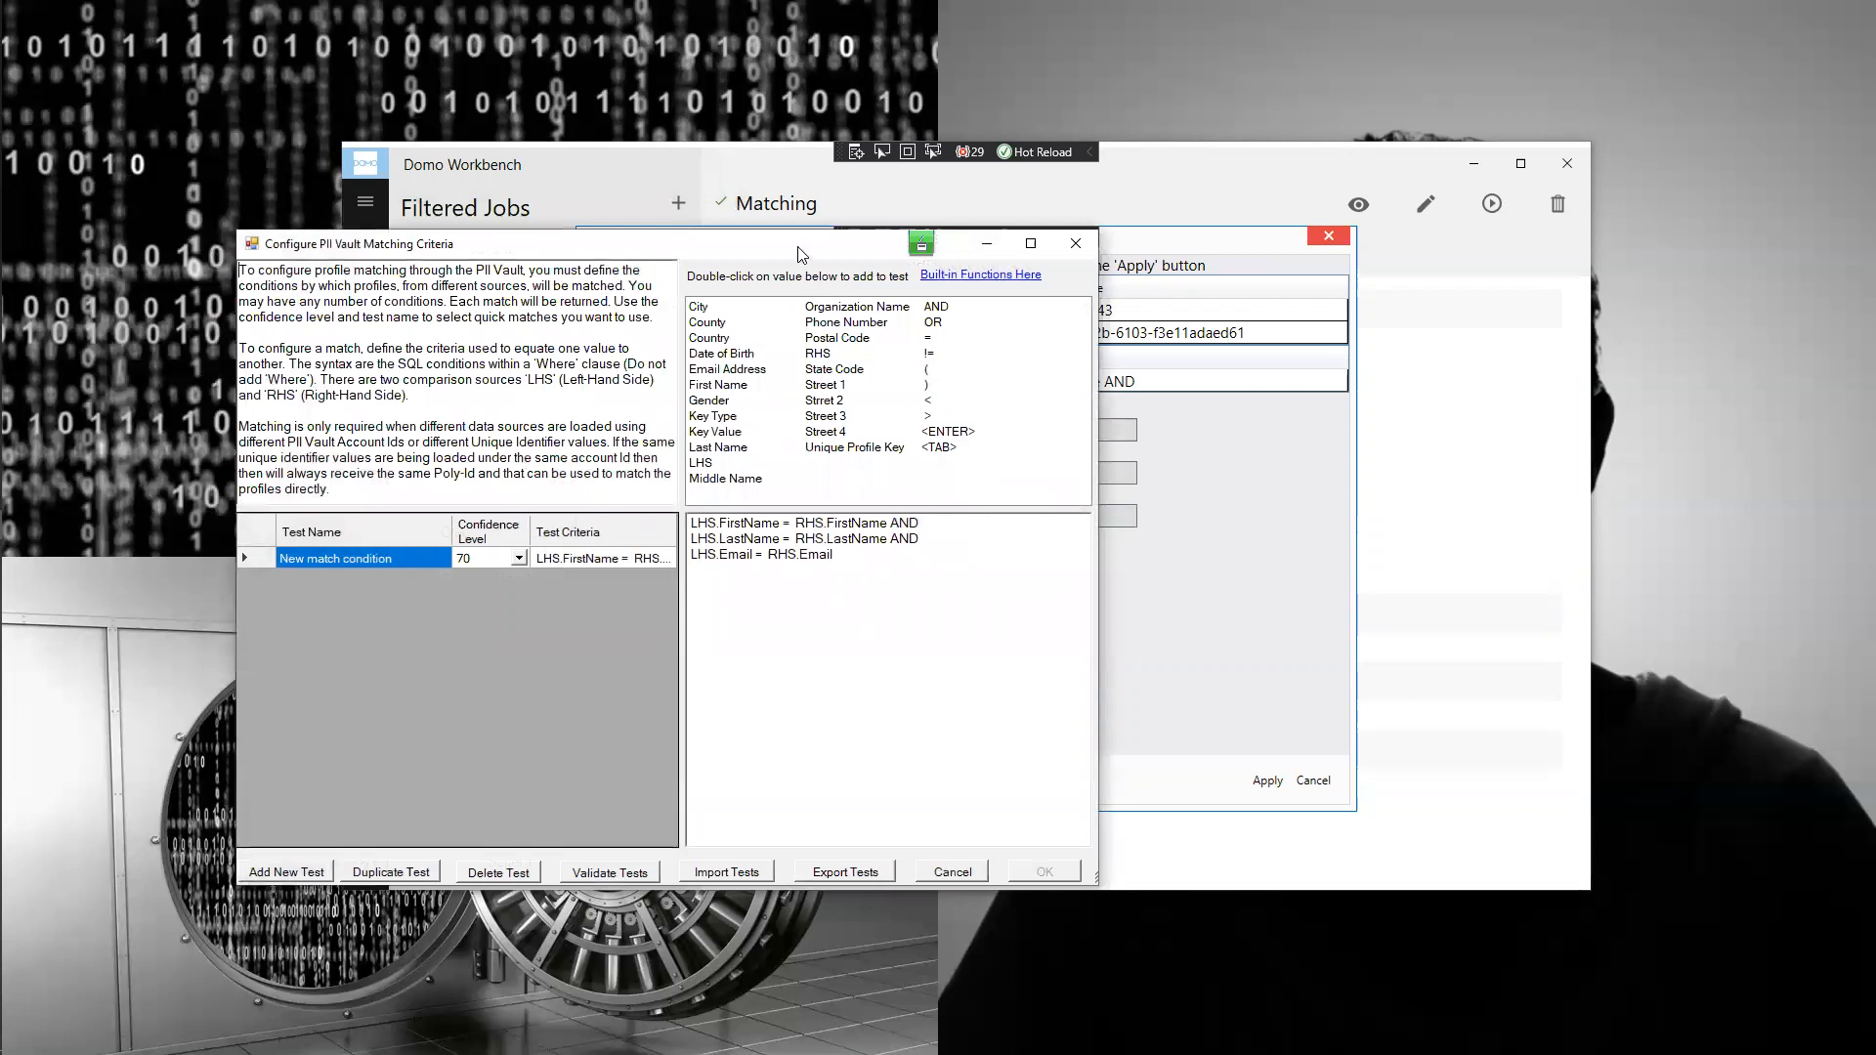
{"action": "left_click_drag", "start_coordinate": [798, 249], "coordinate": [878, 246]}
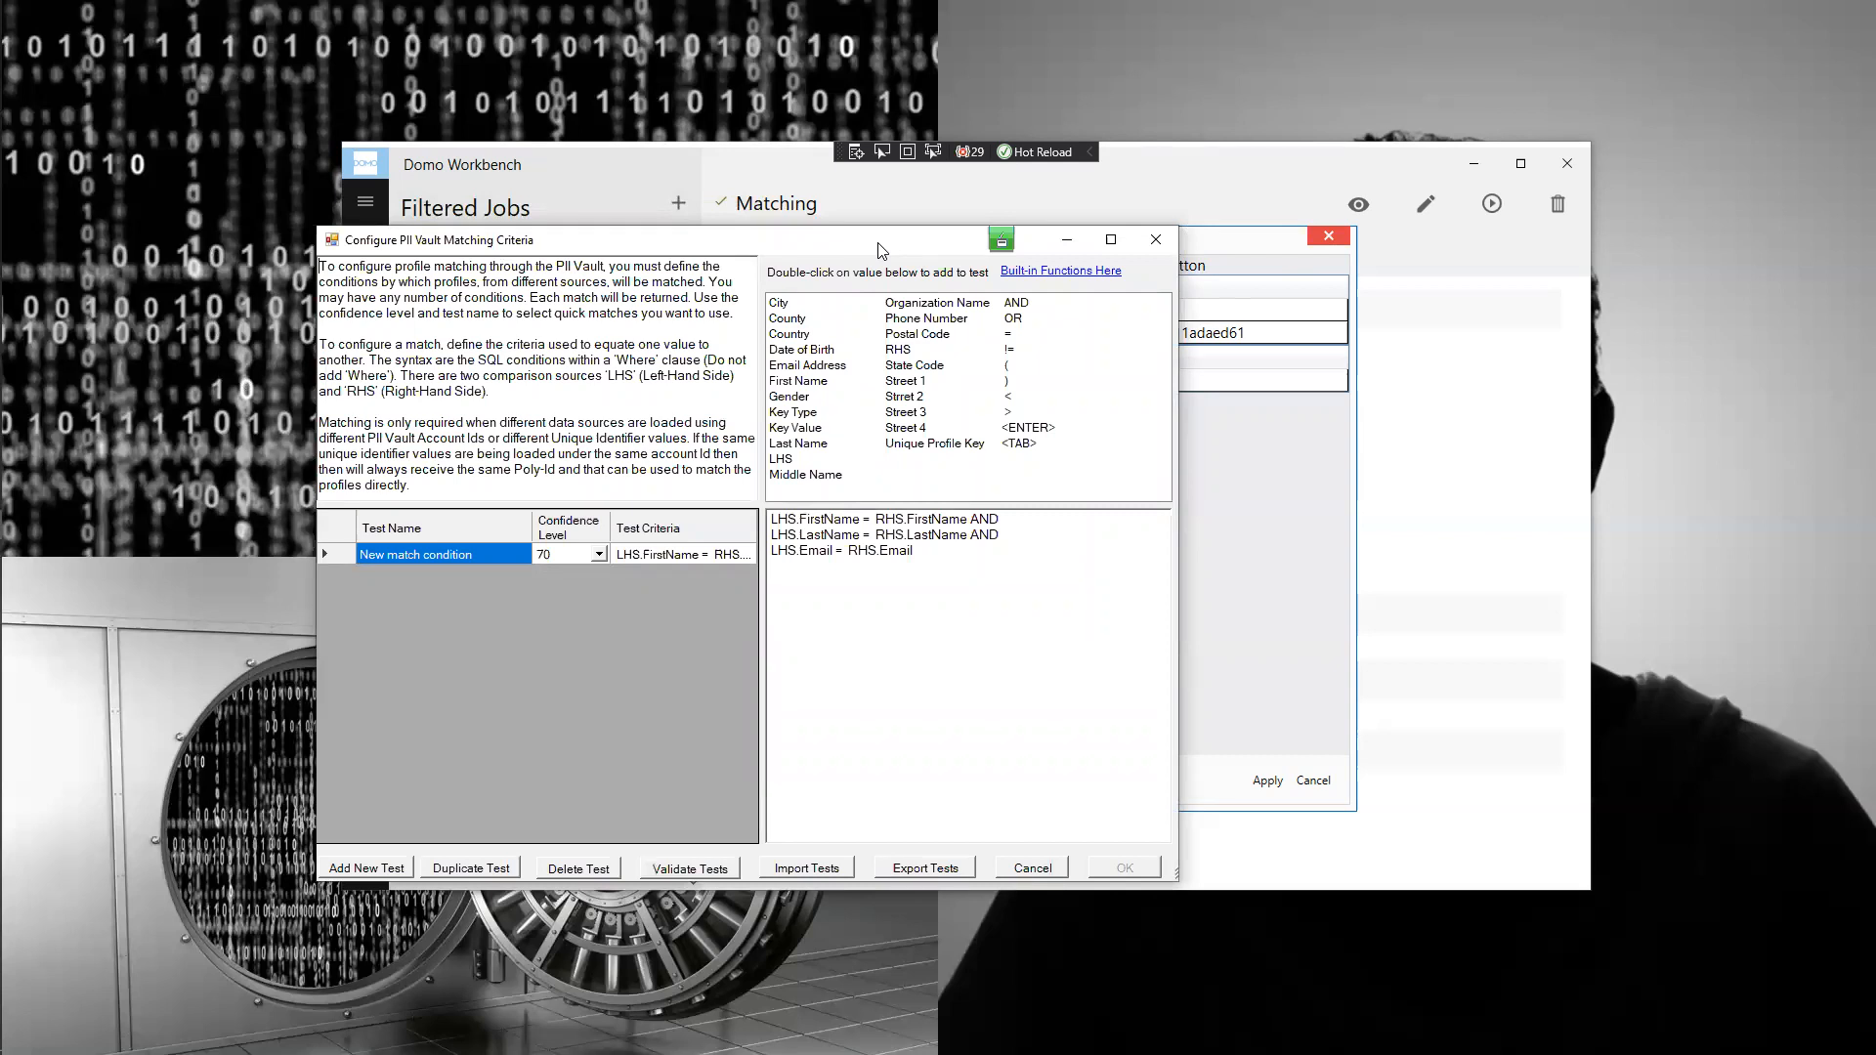
{"action": "left_click", "coordinate": [497, 553]}
{"action": "type", "text": "Ba"}
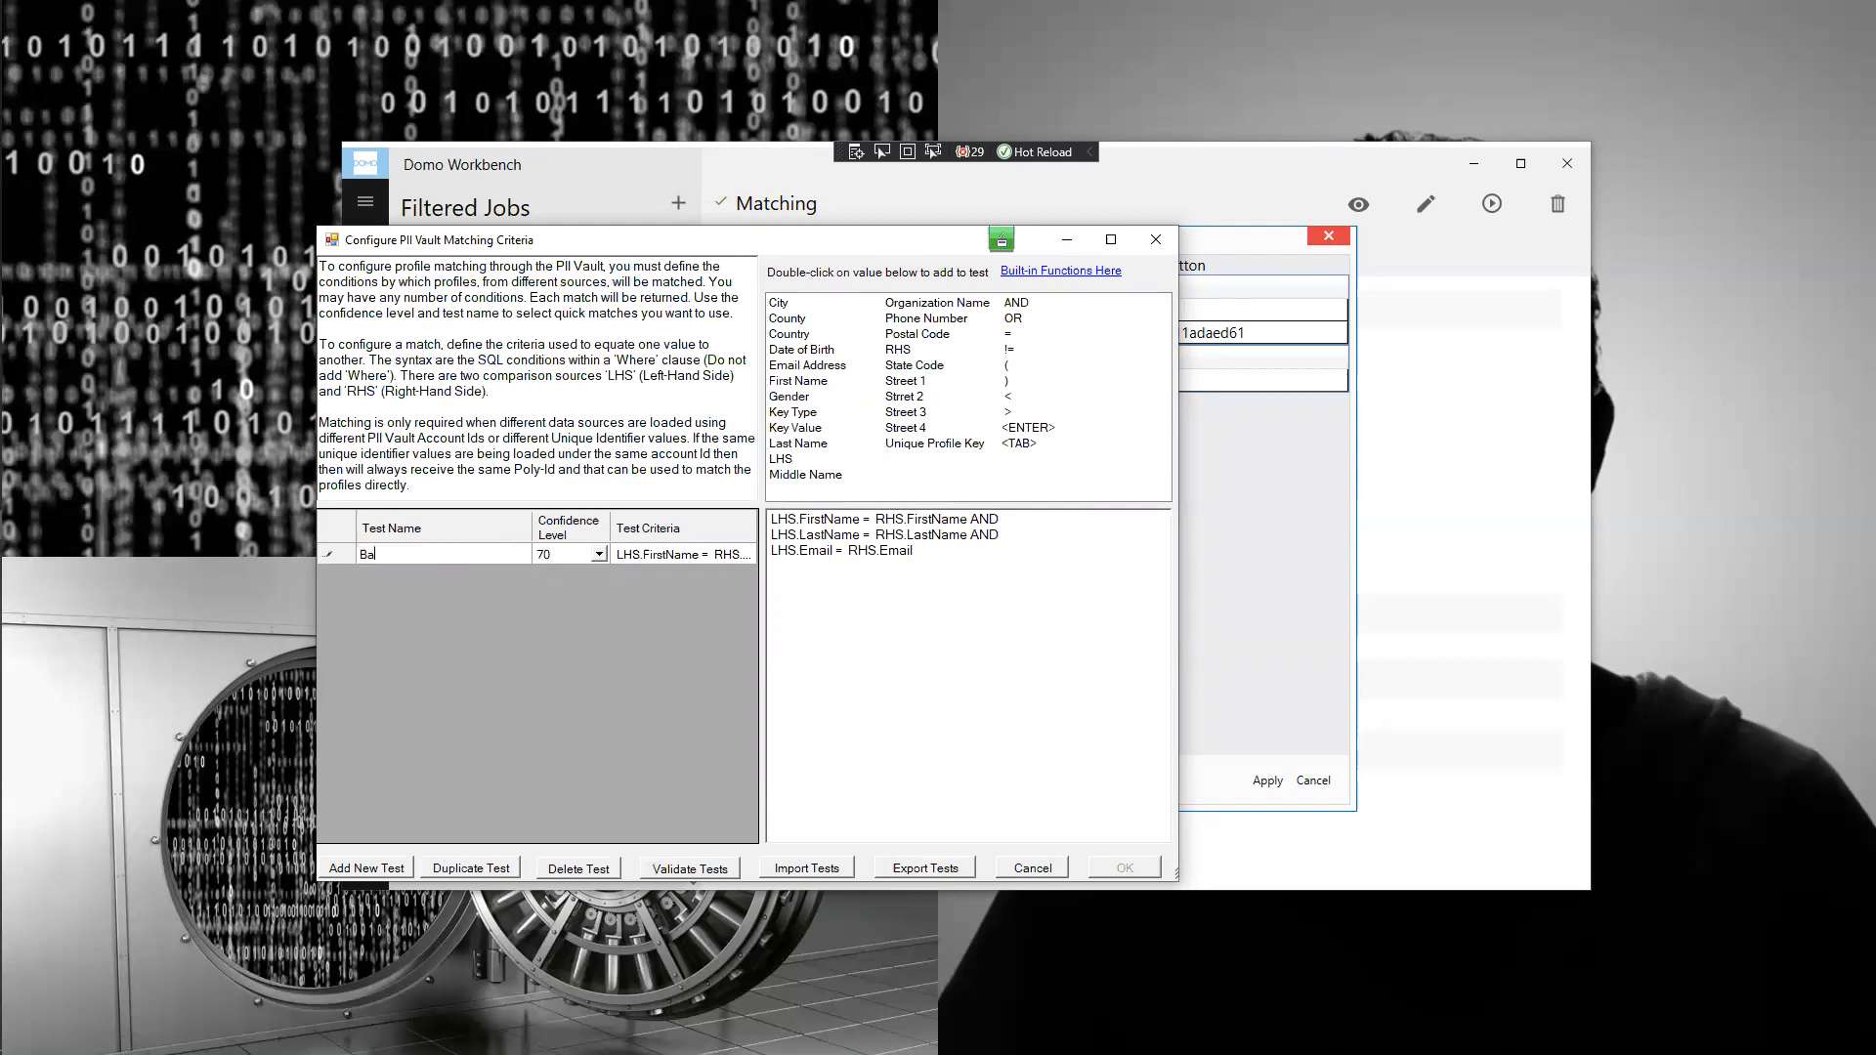
{"action": "type", "text": "scic Name"}
{"action": "left_click", "coordinate": [599, 555]}
{"action": "left_click", "coordinate": [598, 555]}
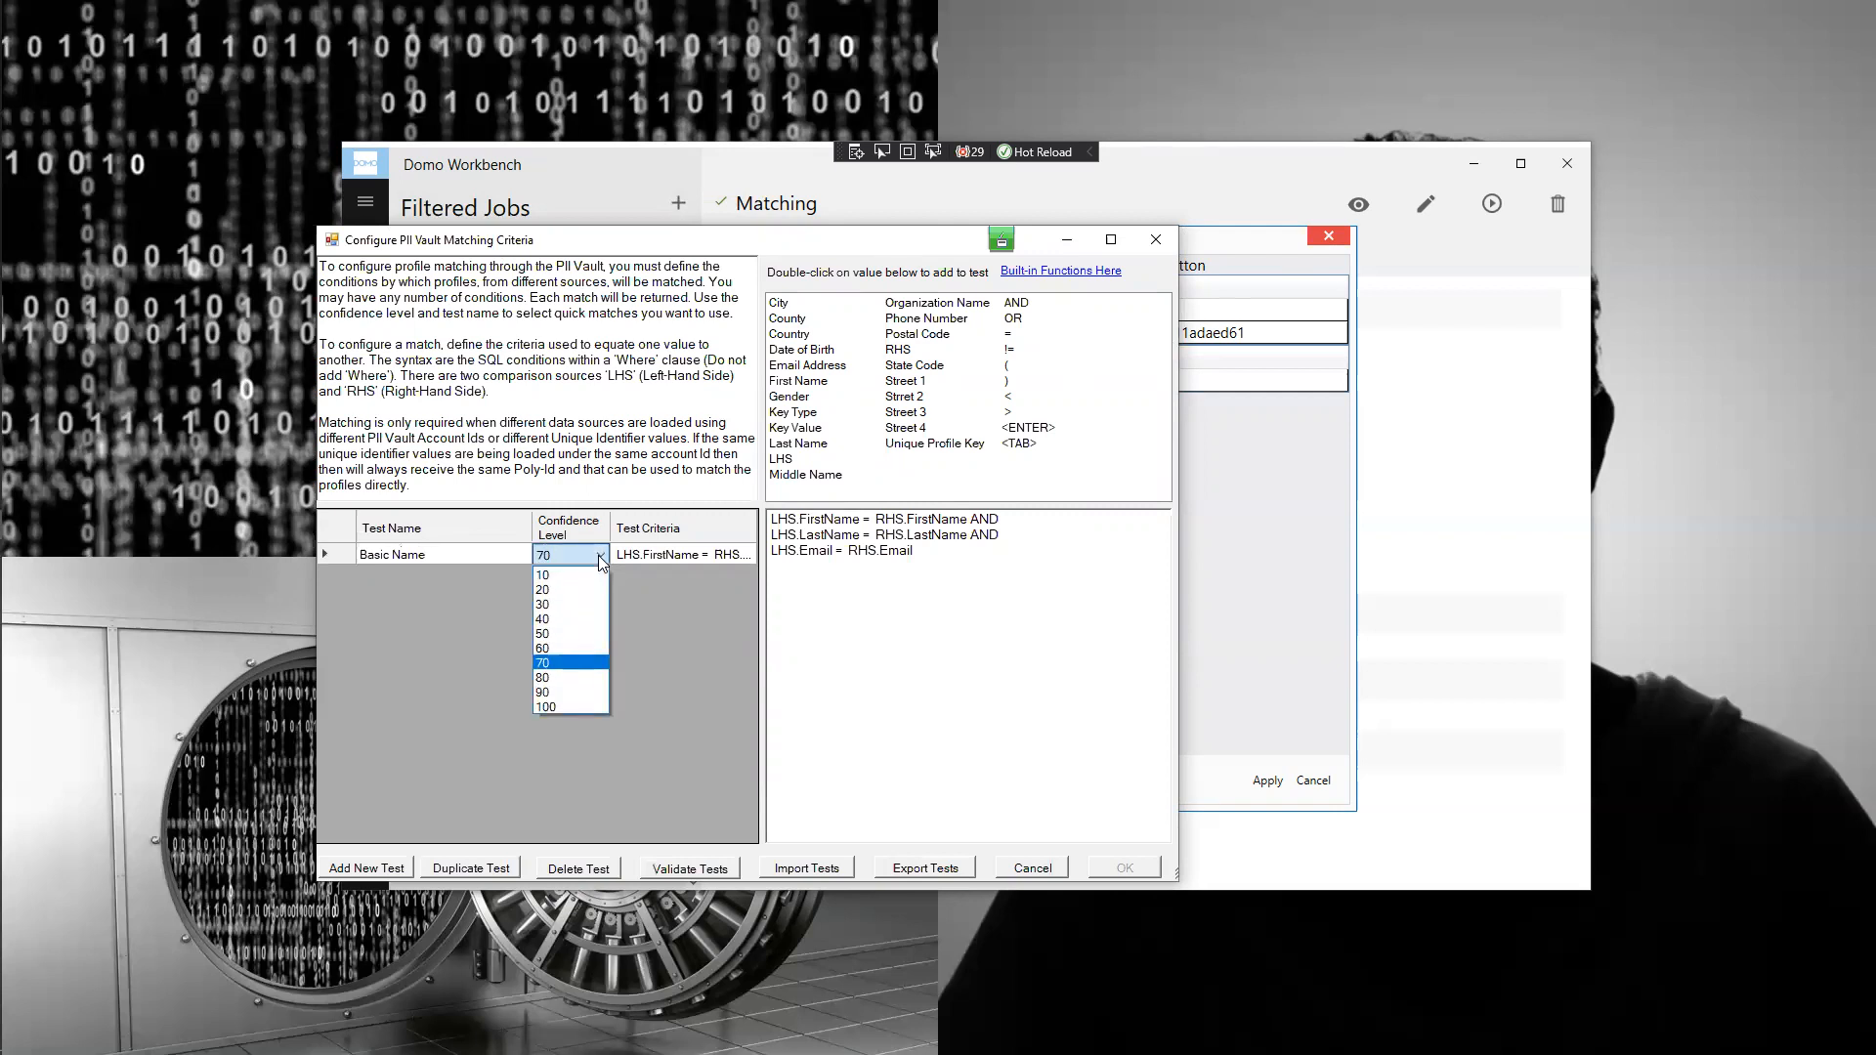
{"action": "left_click", "coordinate": [598, 555]}
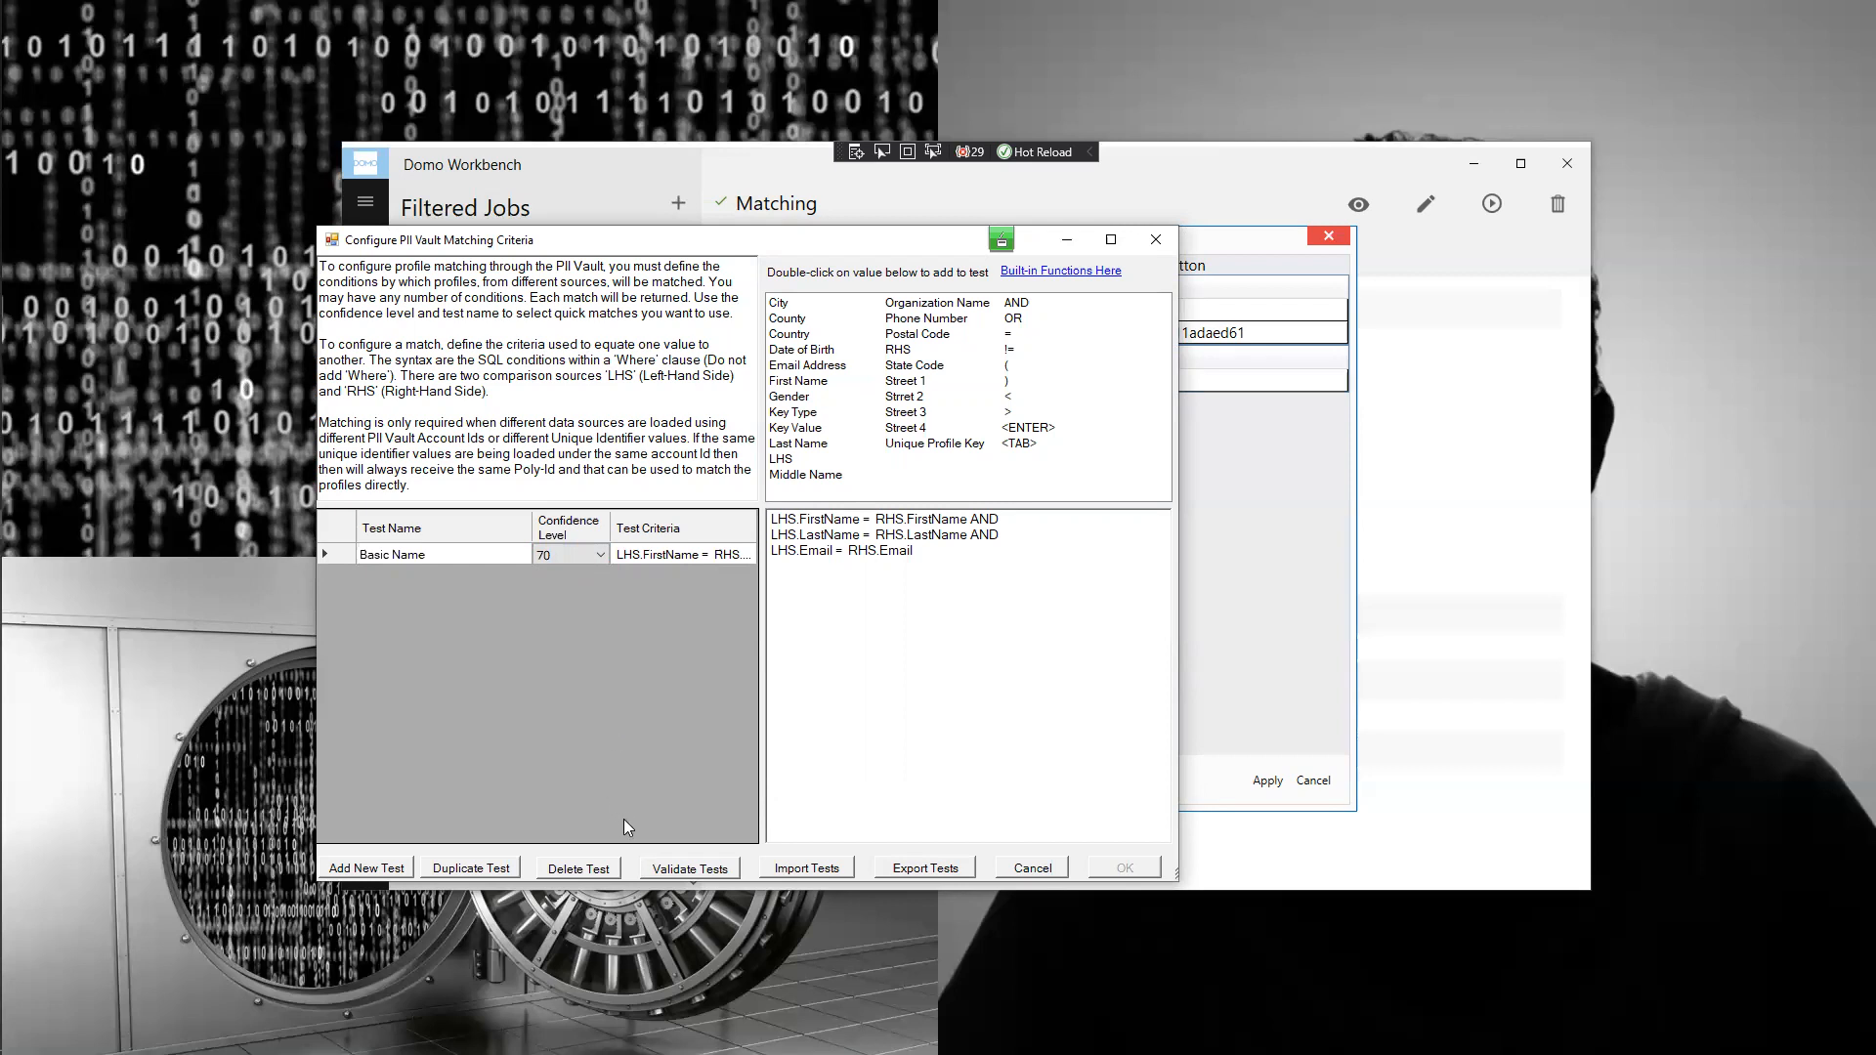
- Add a new match test named Name and SSN with a confidence level of 100
{"action": "left_click", "coordinate": [377, 867]}
{"action": "left_click", "coordinate": [497, 574]}
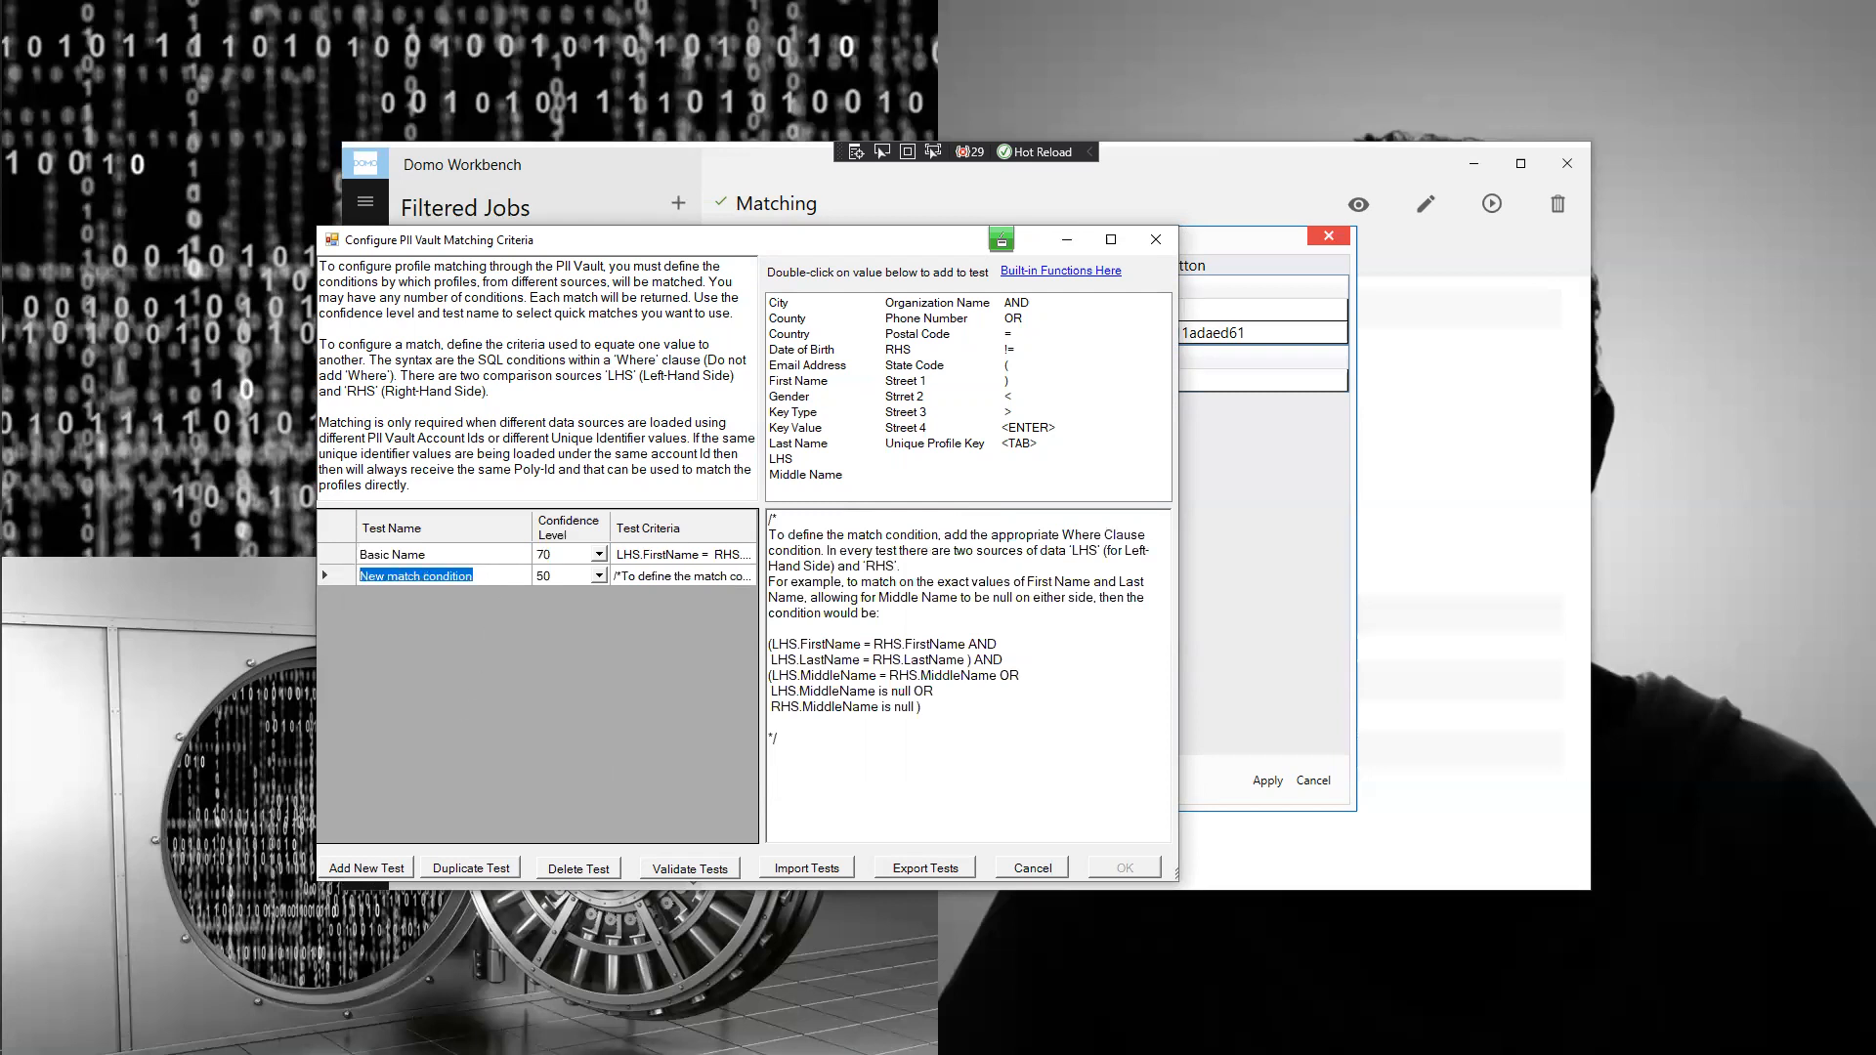
{"action": "type", "text": "Name and SSN"}
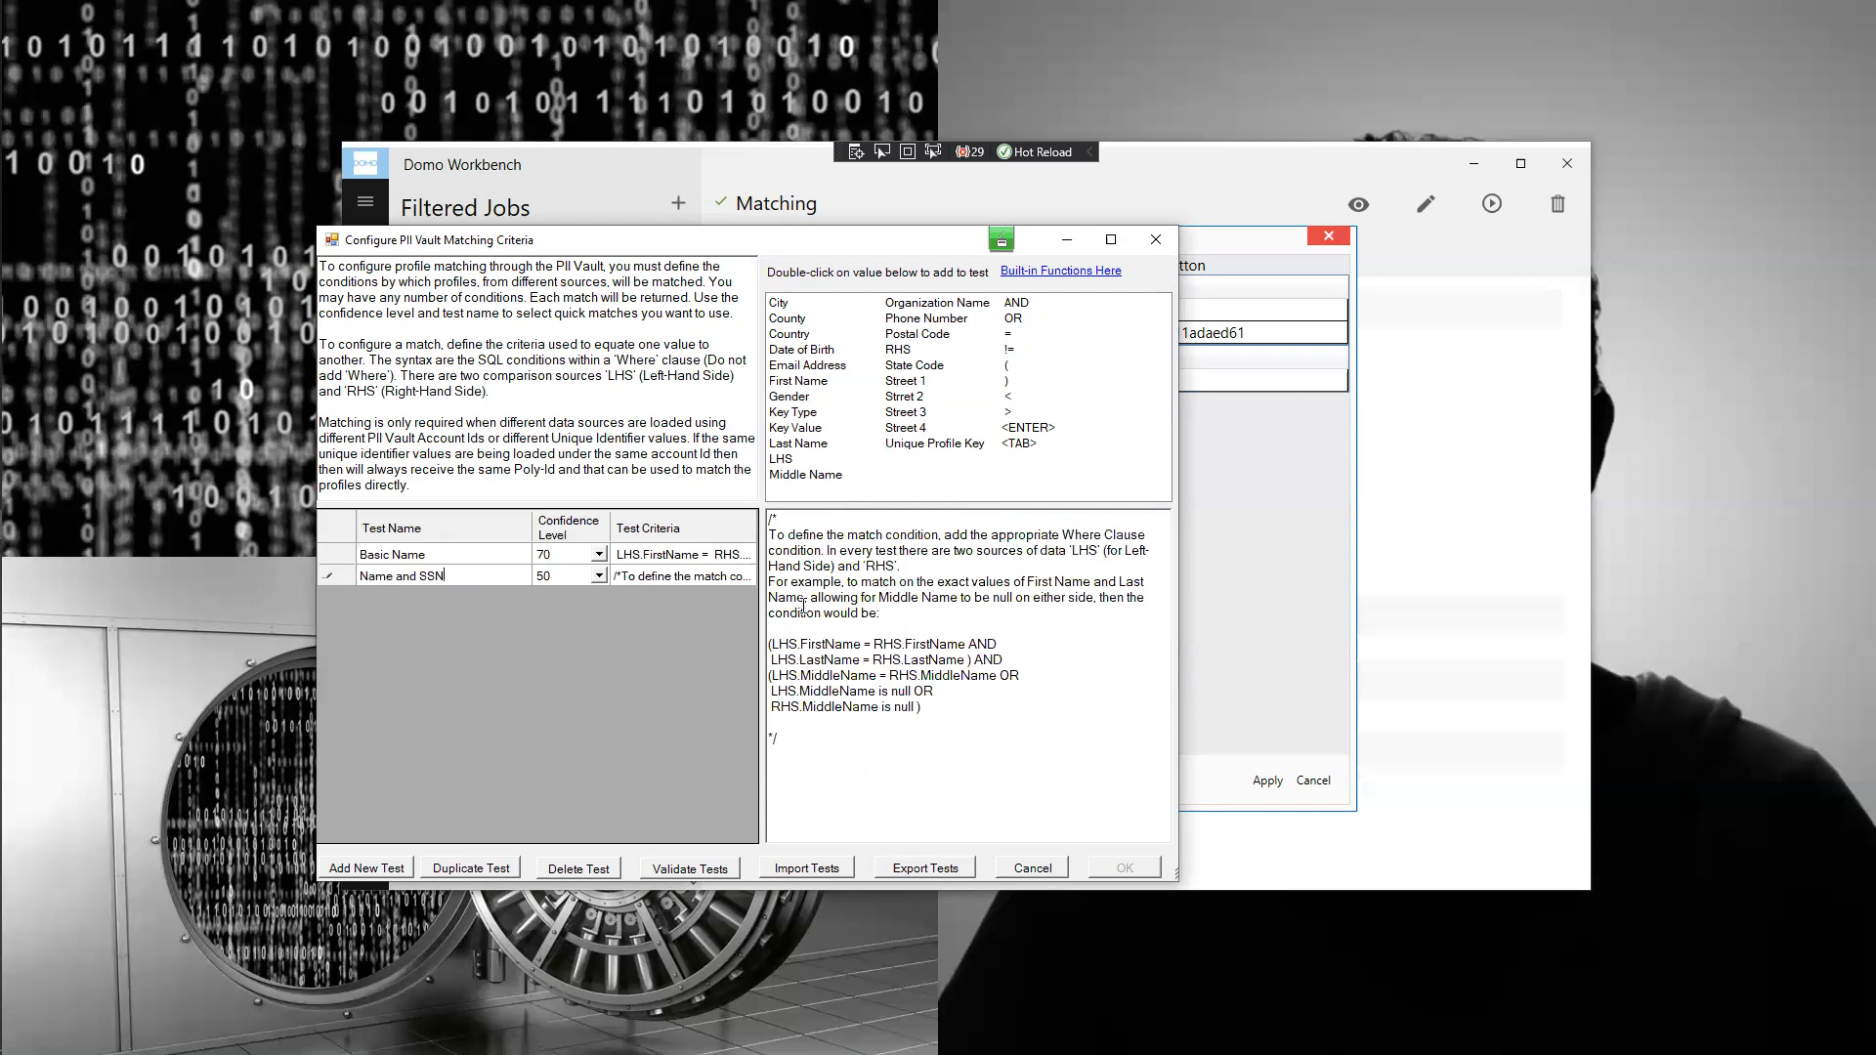
{"action": "left_click", "coordinate": [600, 578]}
{"action": "left_click", "coordinate": [600, 574]}
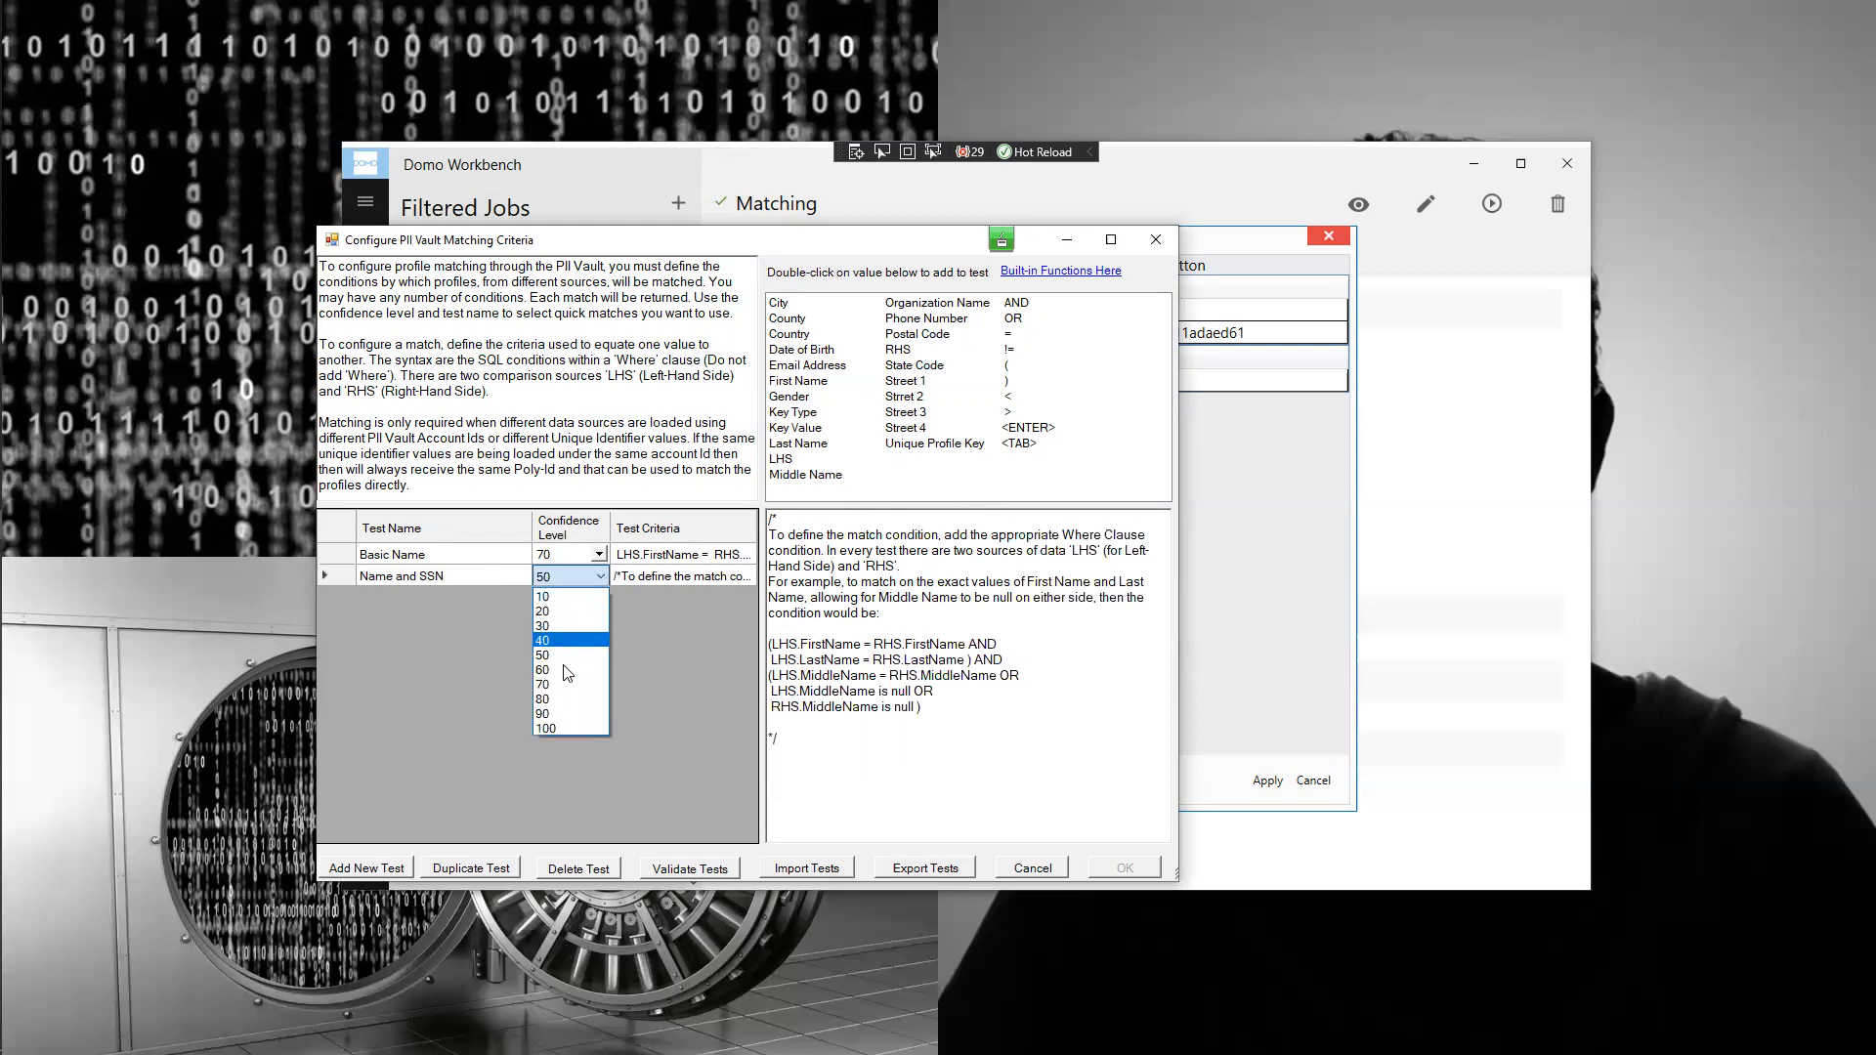
{"action": "left_click", "coordinate": [547, 728]}
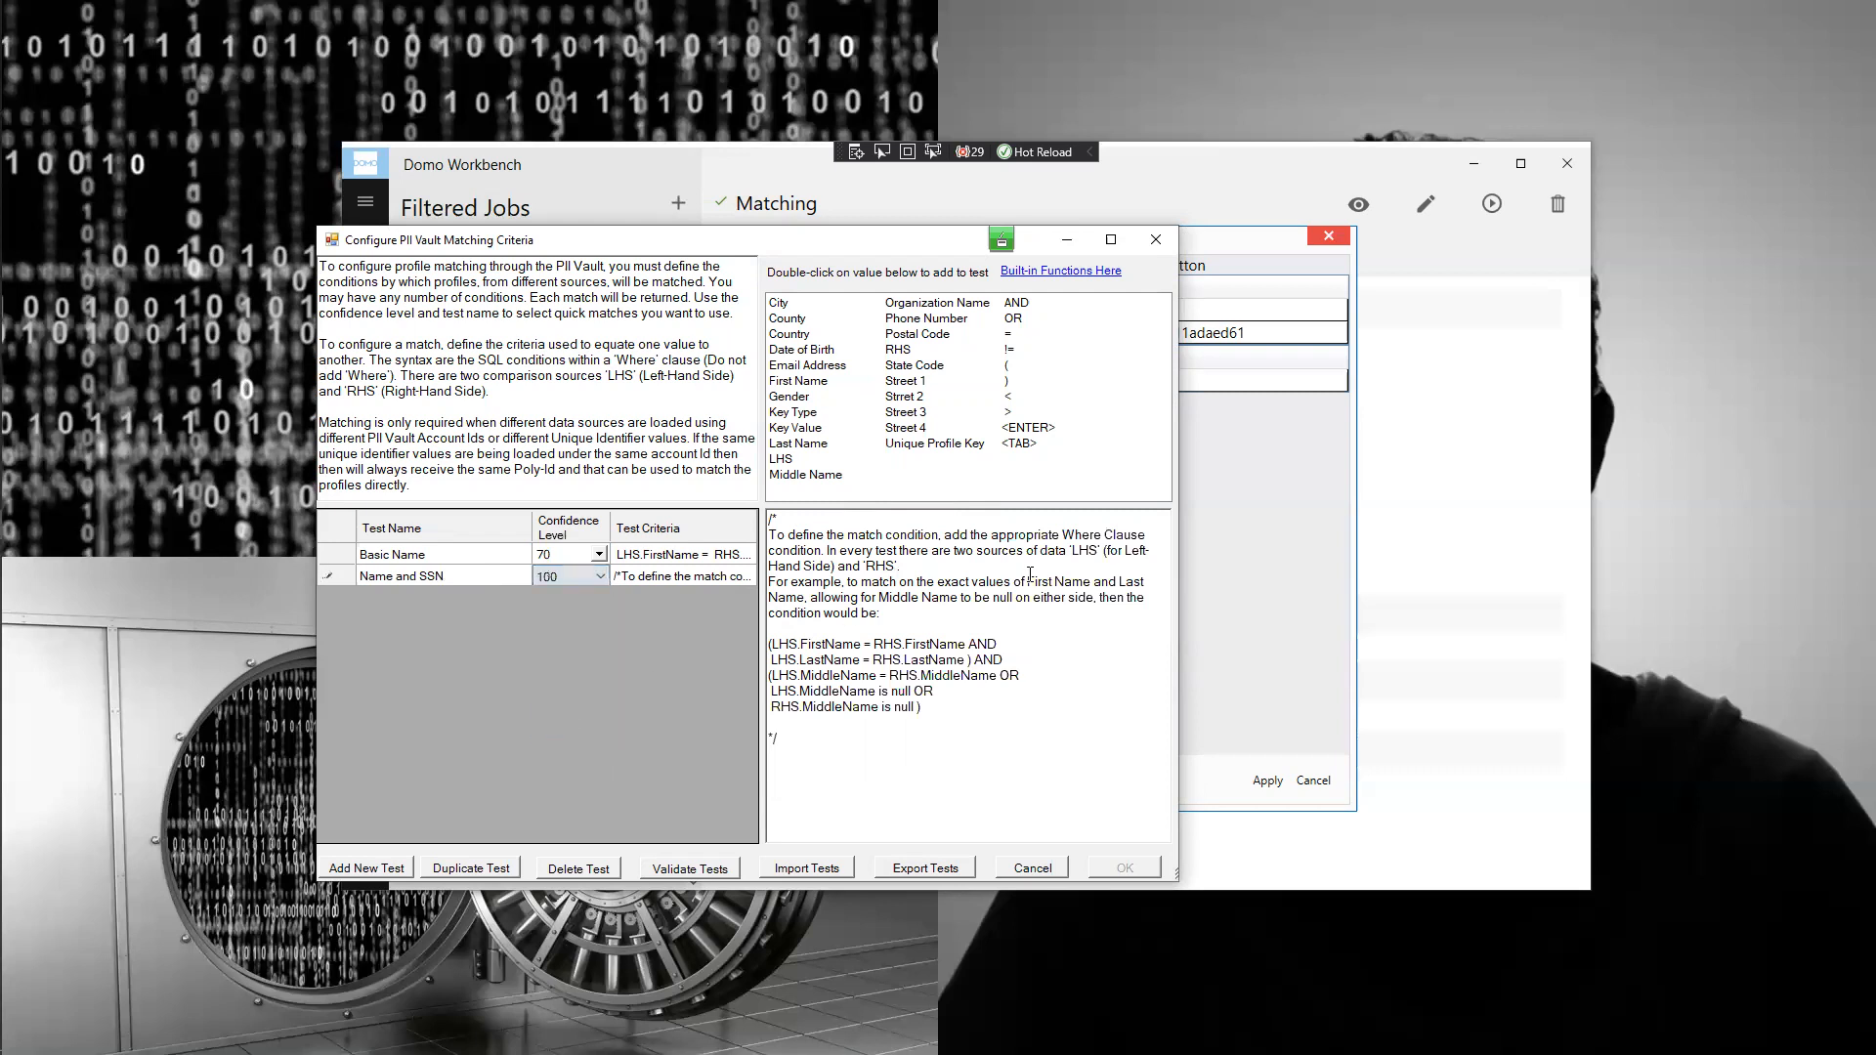
- Remove the explanatory comment and the middle name conditions from the Name and SSN test criteria, keeping the first and last name conditions
{"action": "left_click_drag", "start_coordinate": [909, 622], "coordinate": [770, 518]}
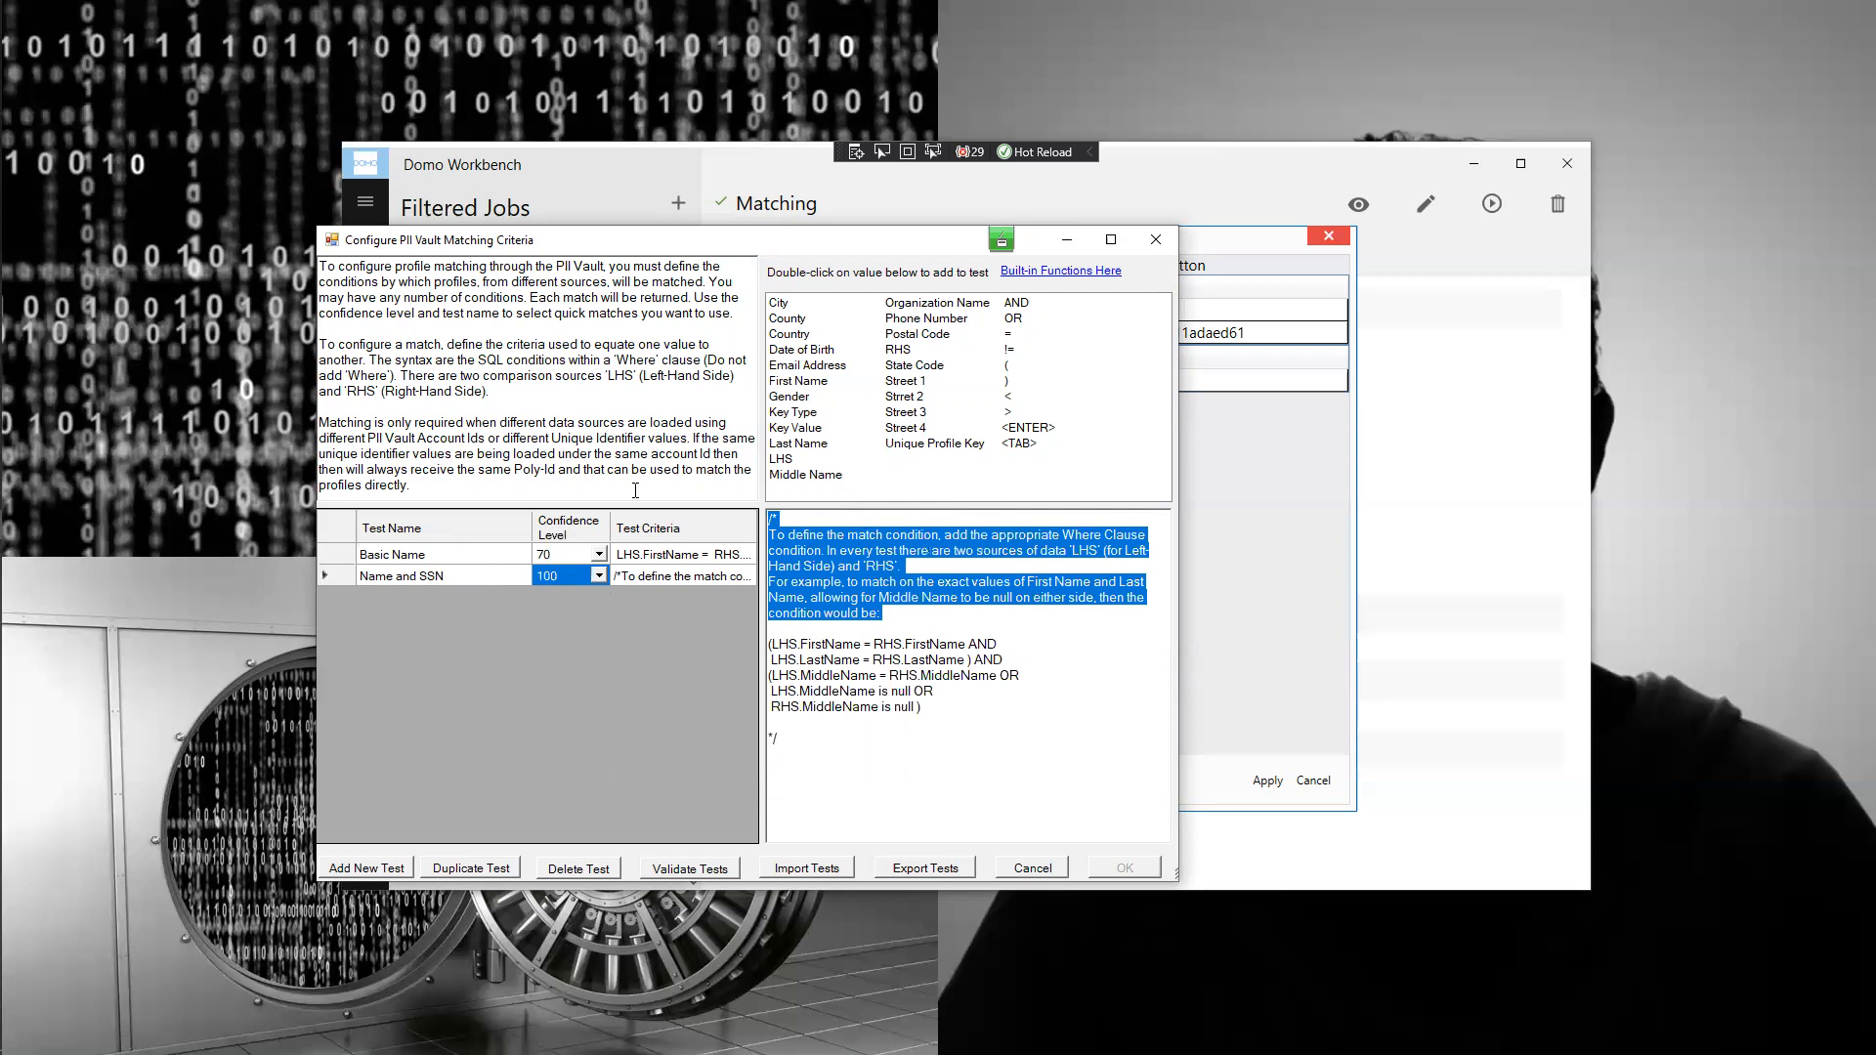
{"action": "key", "text": "Delete"}
{"action": "key", "text": "Delete"}
{"action": "left_click_drag", "start_coordinate": [786, 614], "coordinate": [758, 606]}
{"action": "key", "text": "Delete"}
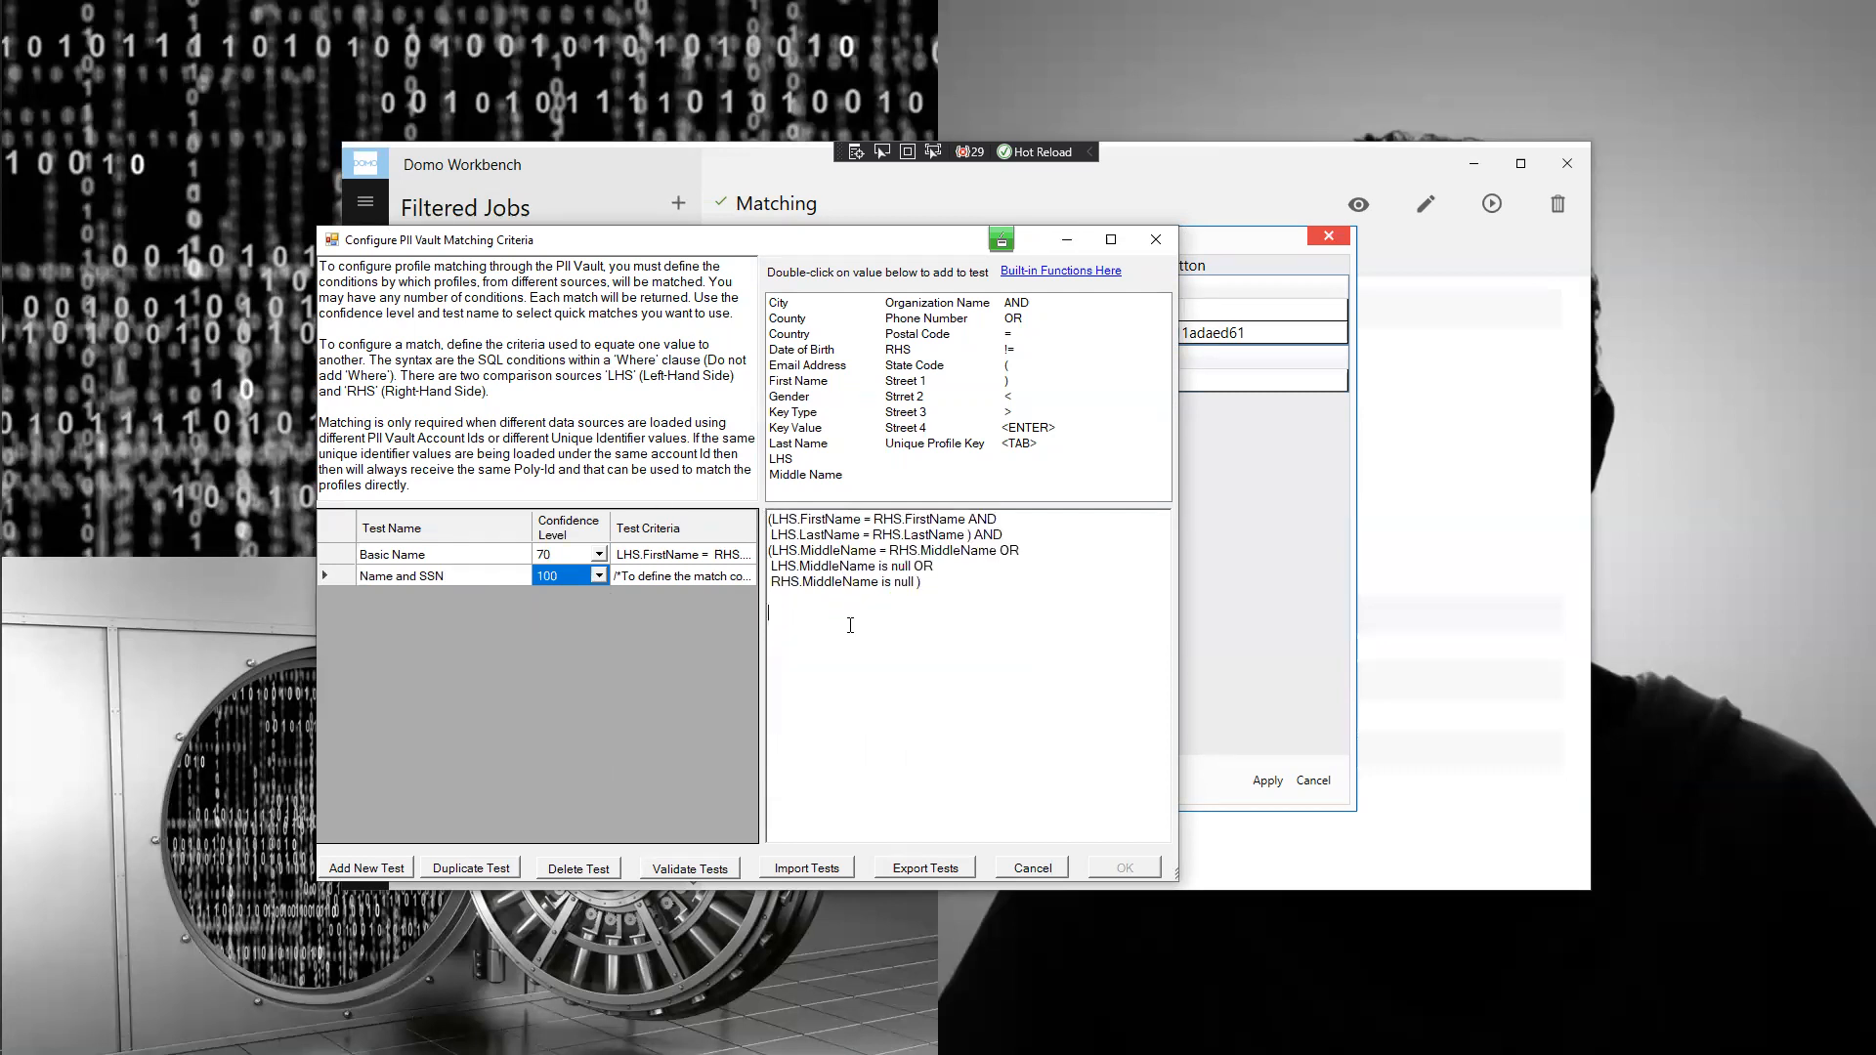
{"action": "left_click_drag", "start_coordinate": [940, 584], "coordinate": [733, 553]}
{"action": "key", "text": "Delete"}
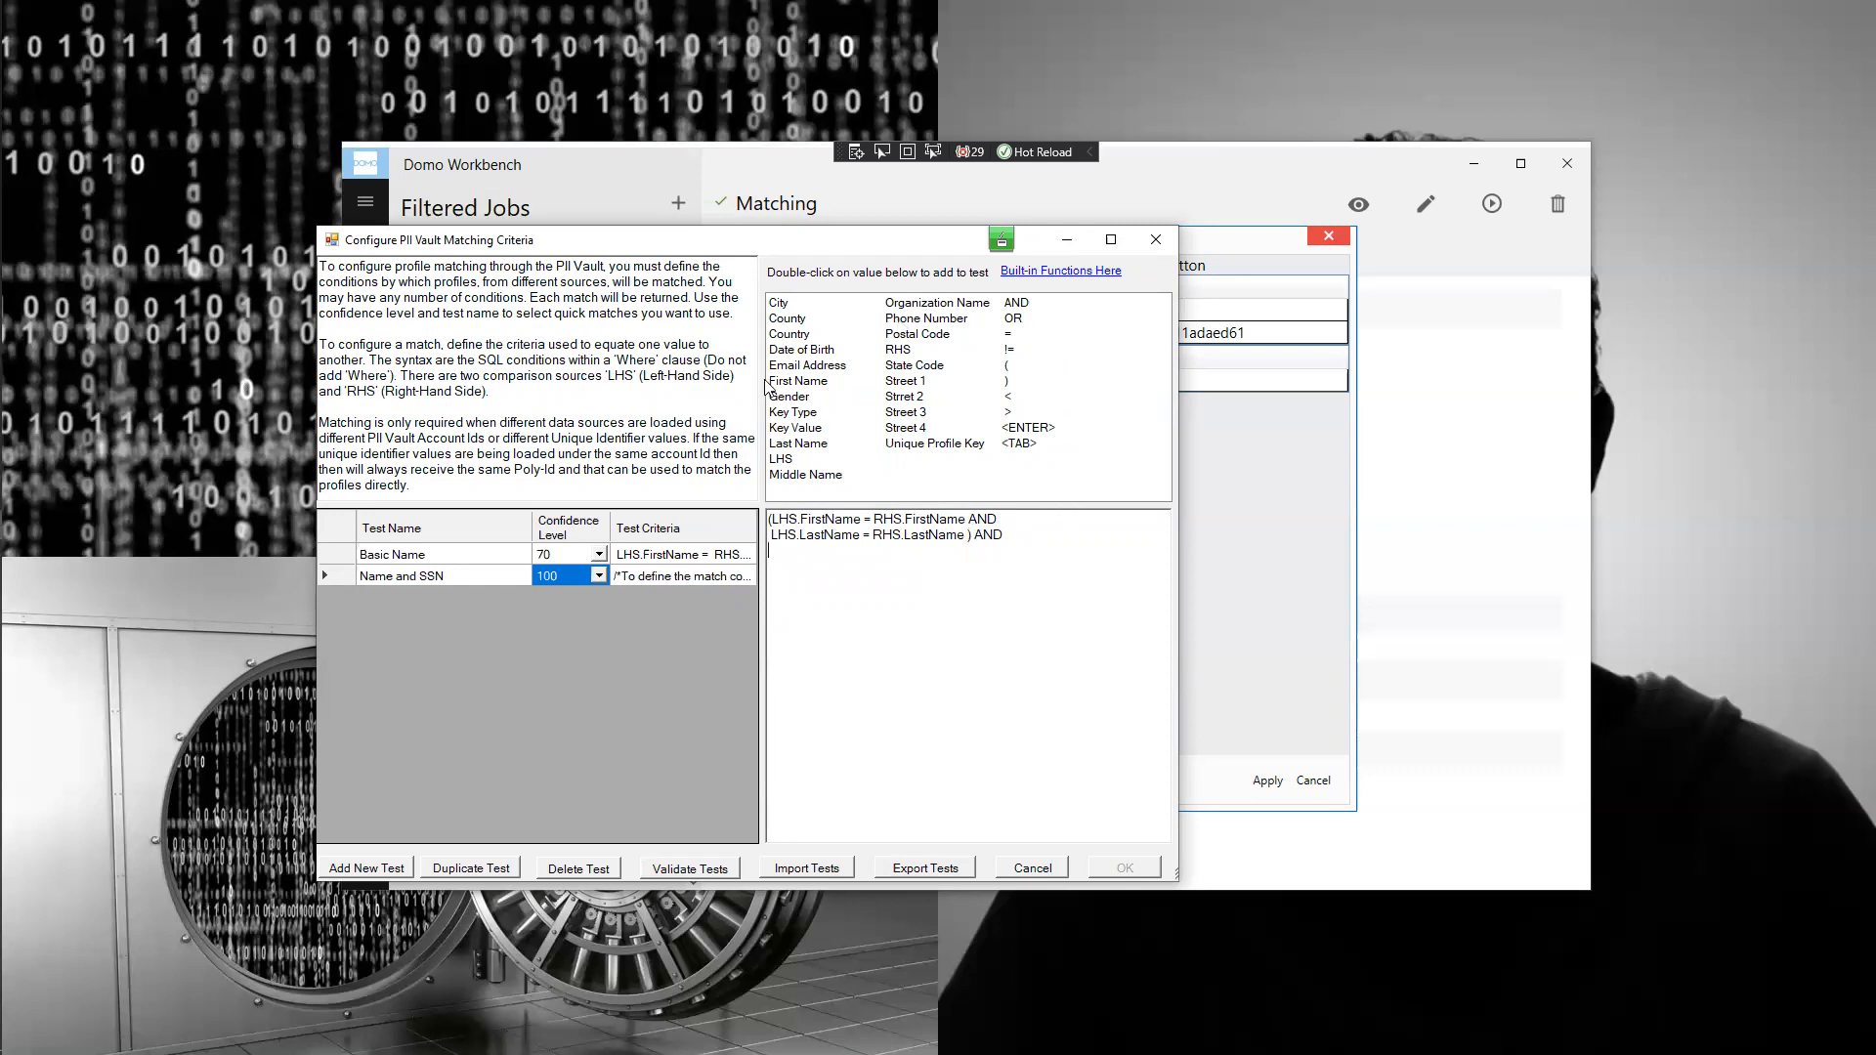
- Add the condition LHS.KeyValue = RHS.KeyValue to the end of the Name and SSN test criteria
{"action": "double_click", "coordinate": [780, 460]}
{"action": "left_click", "coordinate": [794, 430]}
{"action": "double_click", "coordinate": [794, 430]}
{"action": "left_click", "coordinate": [1004, 335]}
{"action": "double_click", "coordinate": [1008, 336]}
{"action": "double_click", "coordinate": [897, 349]}
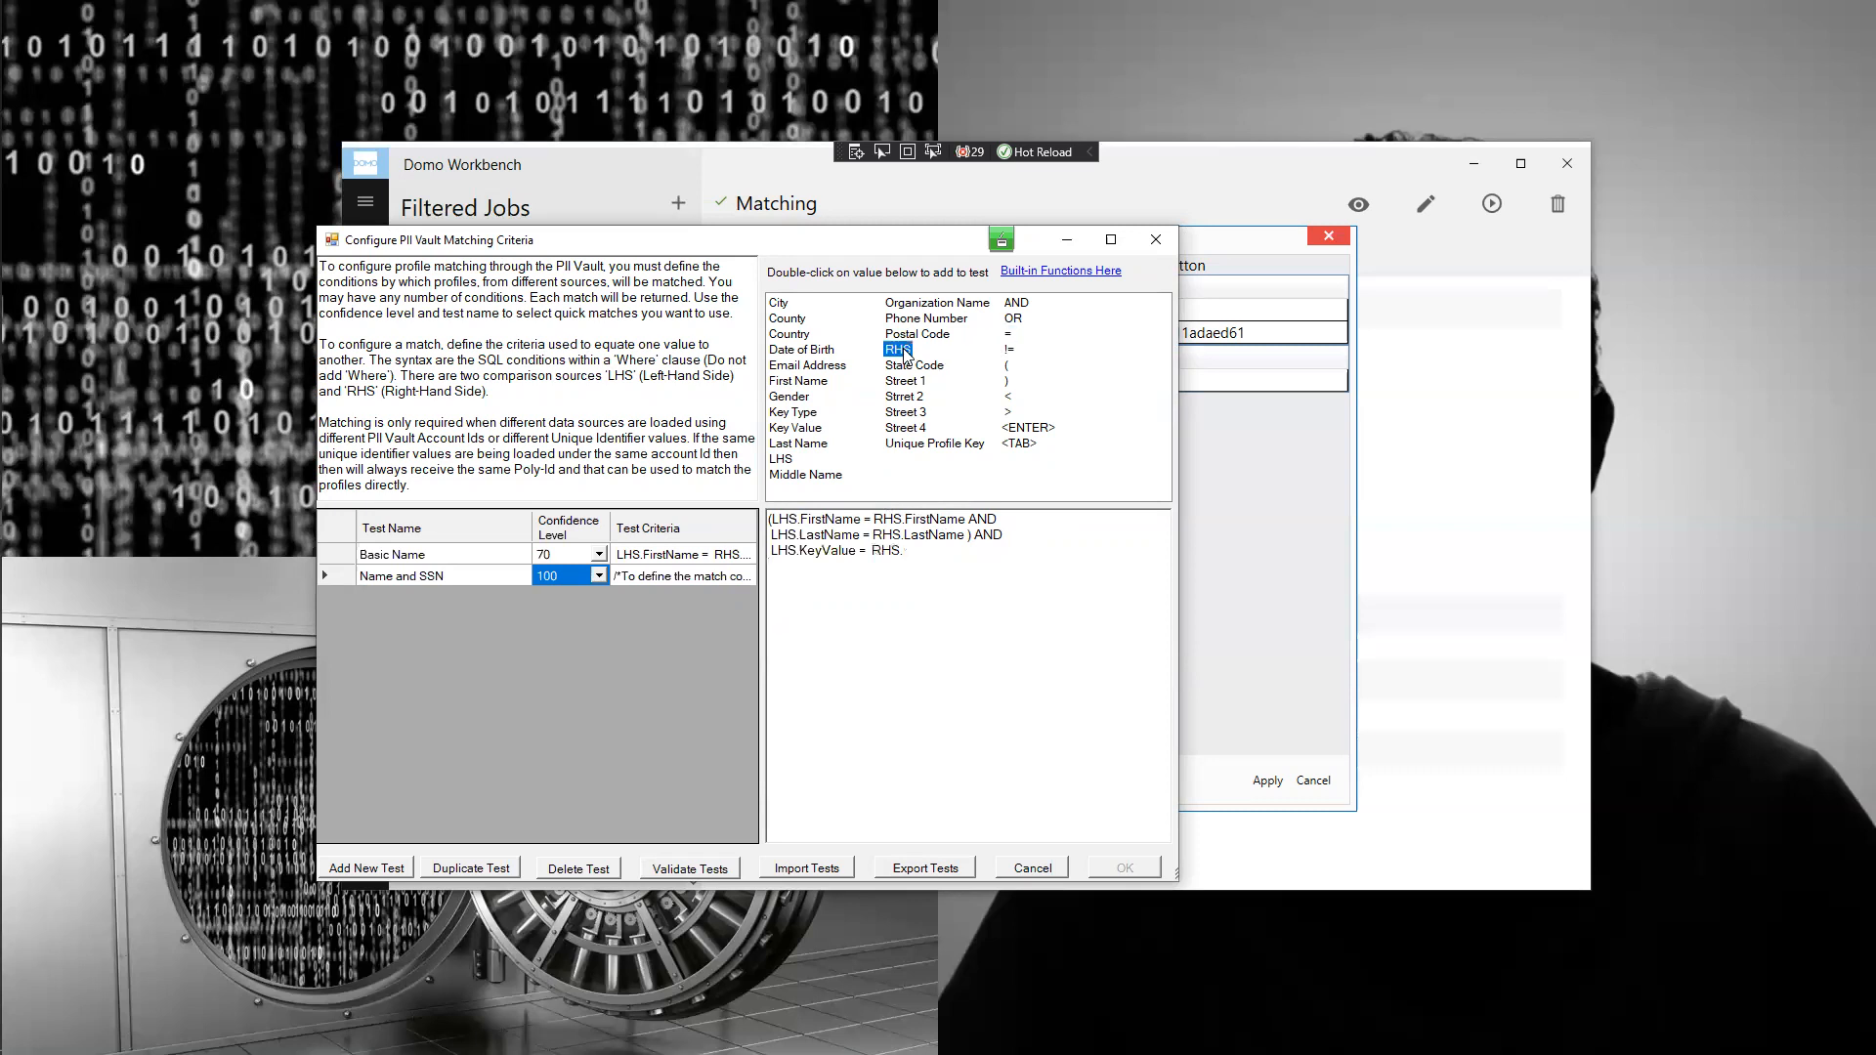
{"action": "left_click", "coordinate": [791, 435]}
{"action": "double_click", "coordinate": [790, 436]}
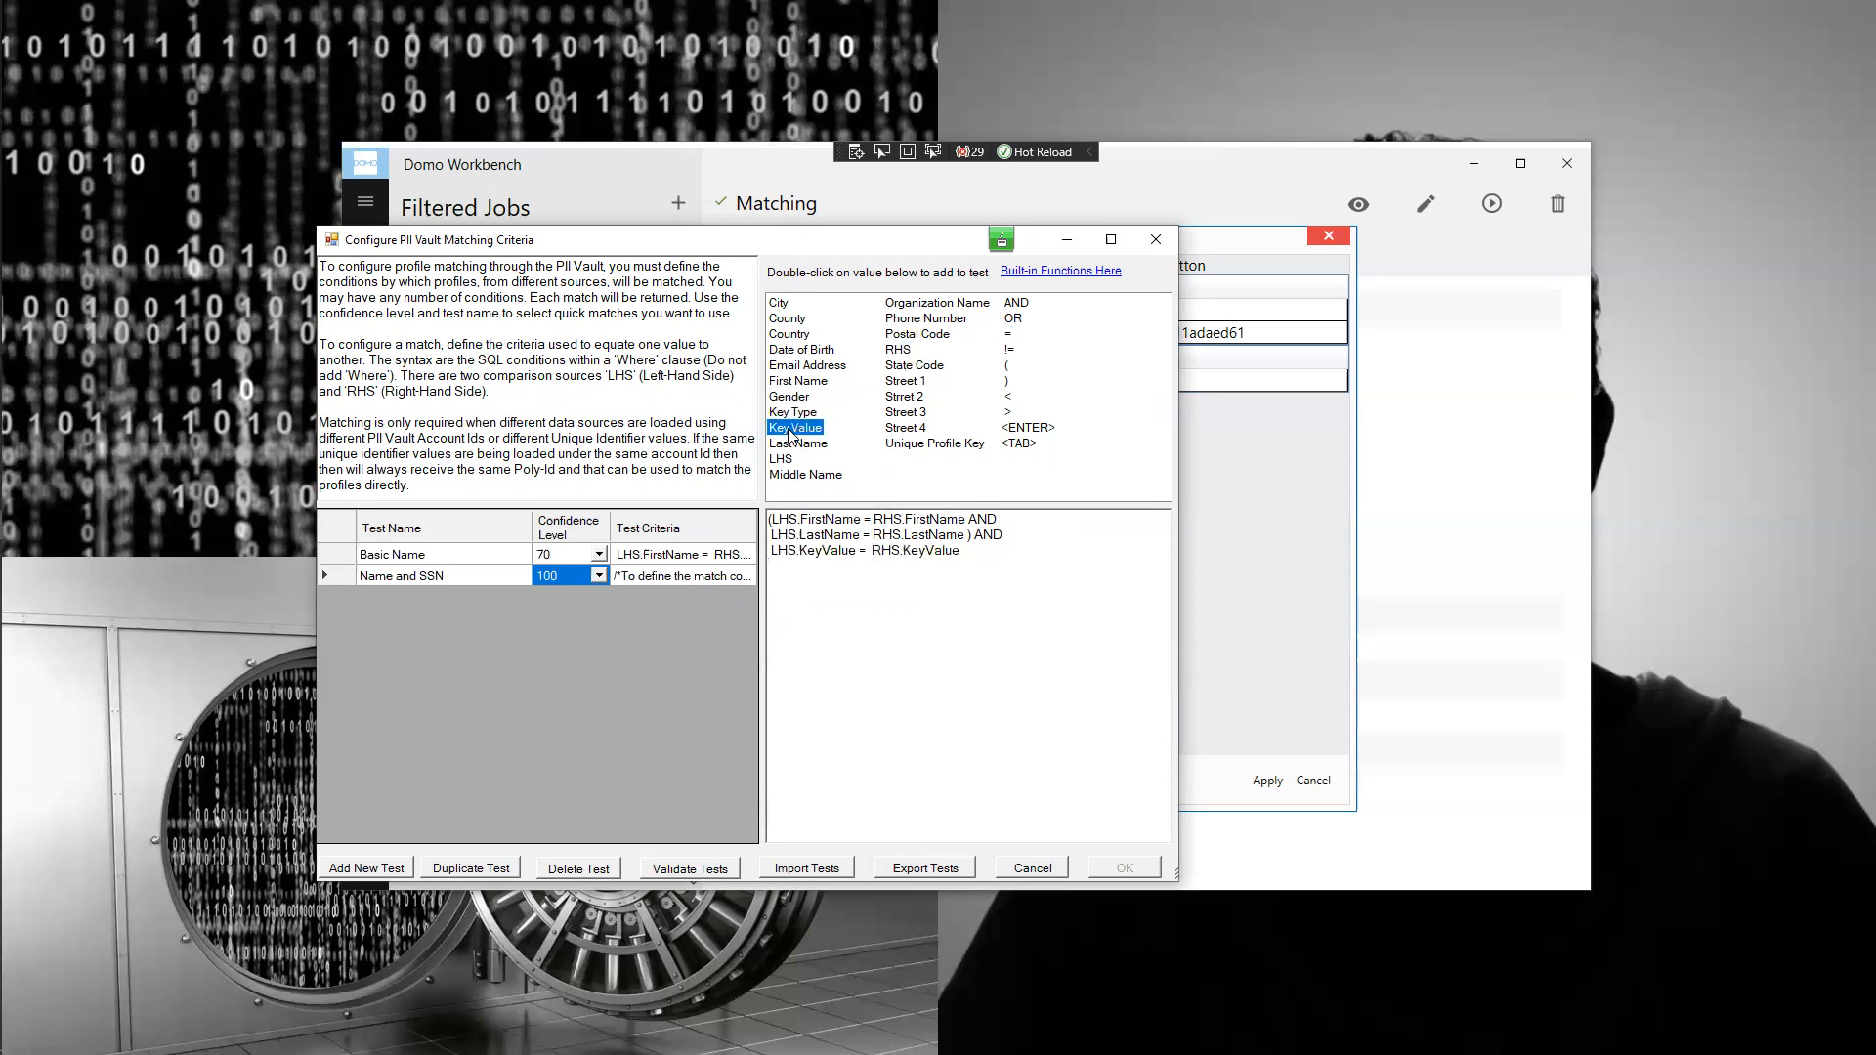
- Extend the Name and SSN criteria with AND LHS.KeyType = 'SSN' and, on a new line, AND RHS.KeyType = 'SSN'
{"action": "double_click", "coordinate": [1016, 304]}
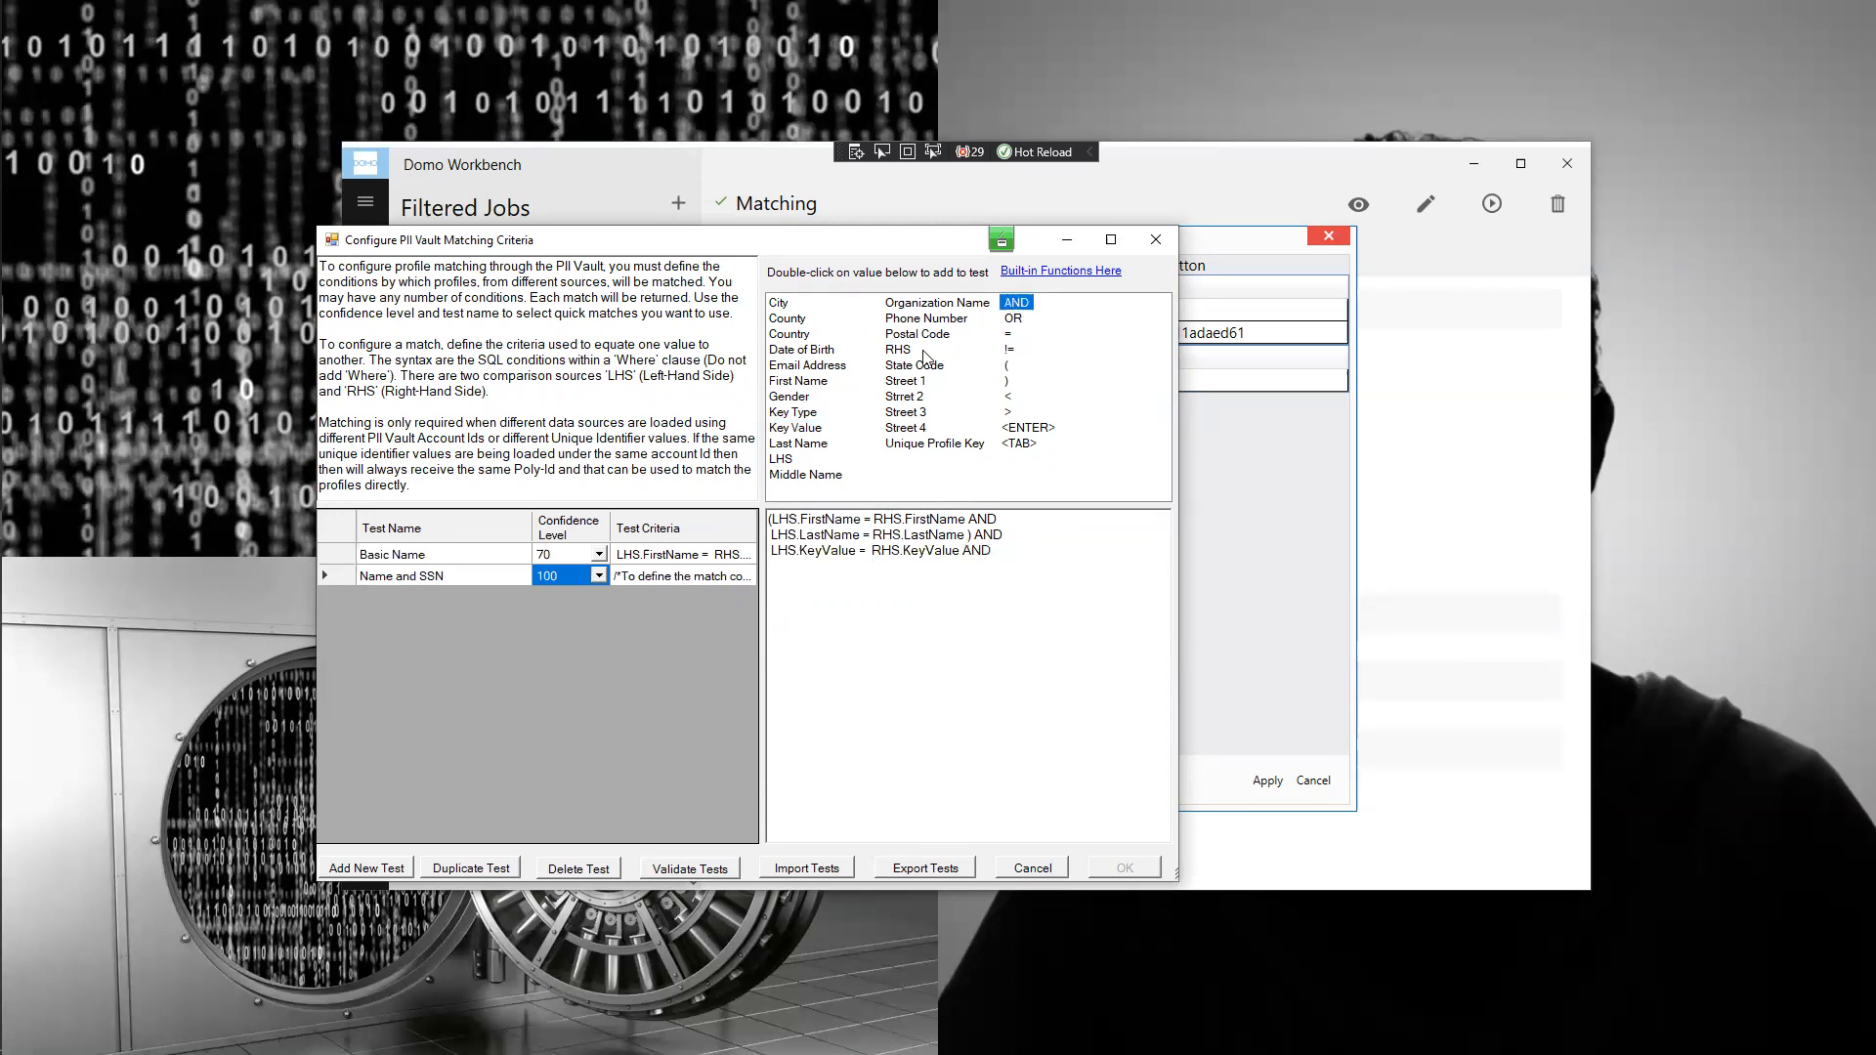
{"action": "left_click", "coordinate": [779, 459]}
{"action": "double_click", "coordinate": [779, 459]}
{"action": "double_click", "coordinate": [793, 412]}
{"action": "double_click", "coordinate": [1008, 333]}
{"action": "type", "text": "'SSN"}
{"action": "key", "text": "BackSpace"}
{"action": "key", "text": "ctrl+Left"}
{"action": "key", "text": "Return"}
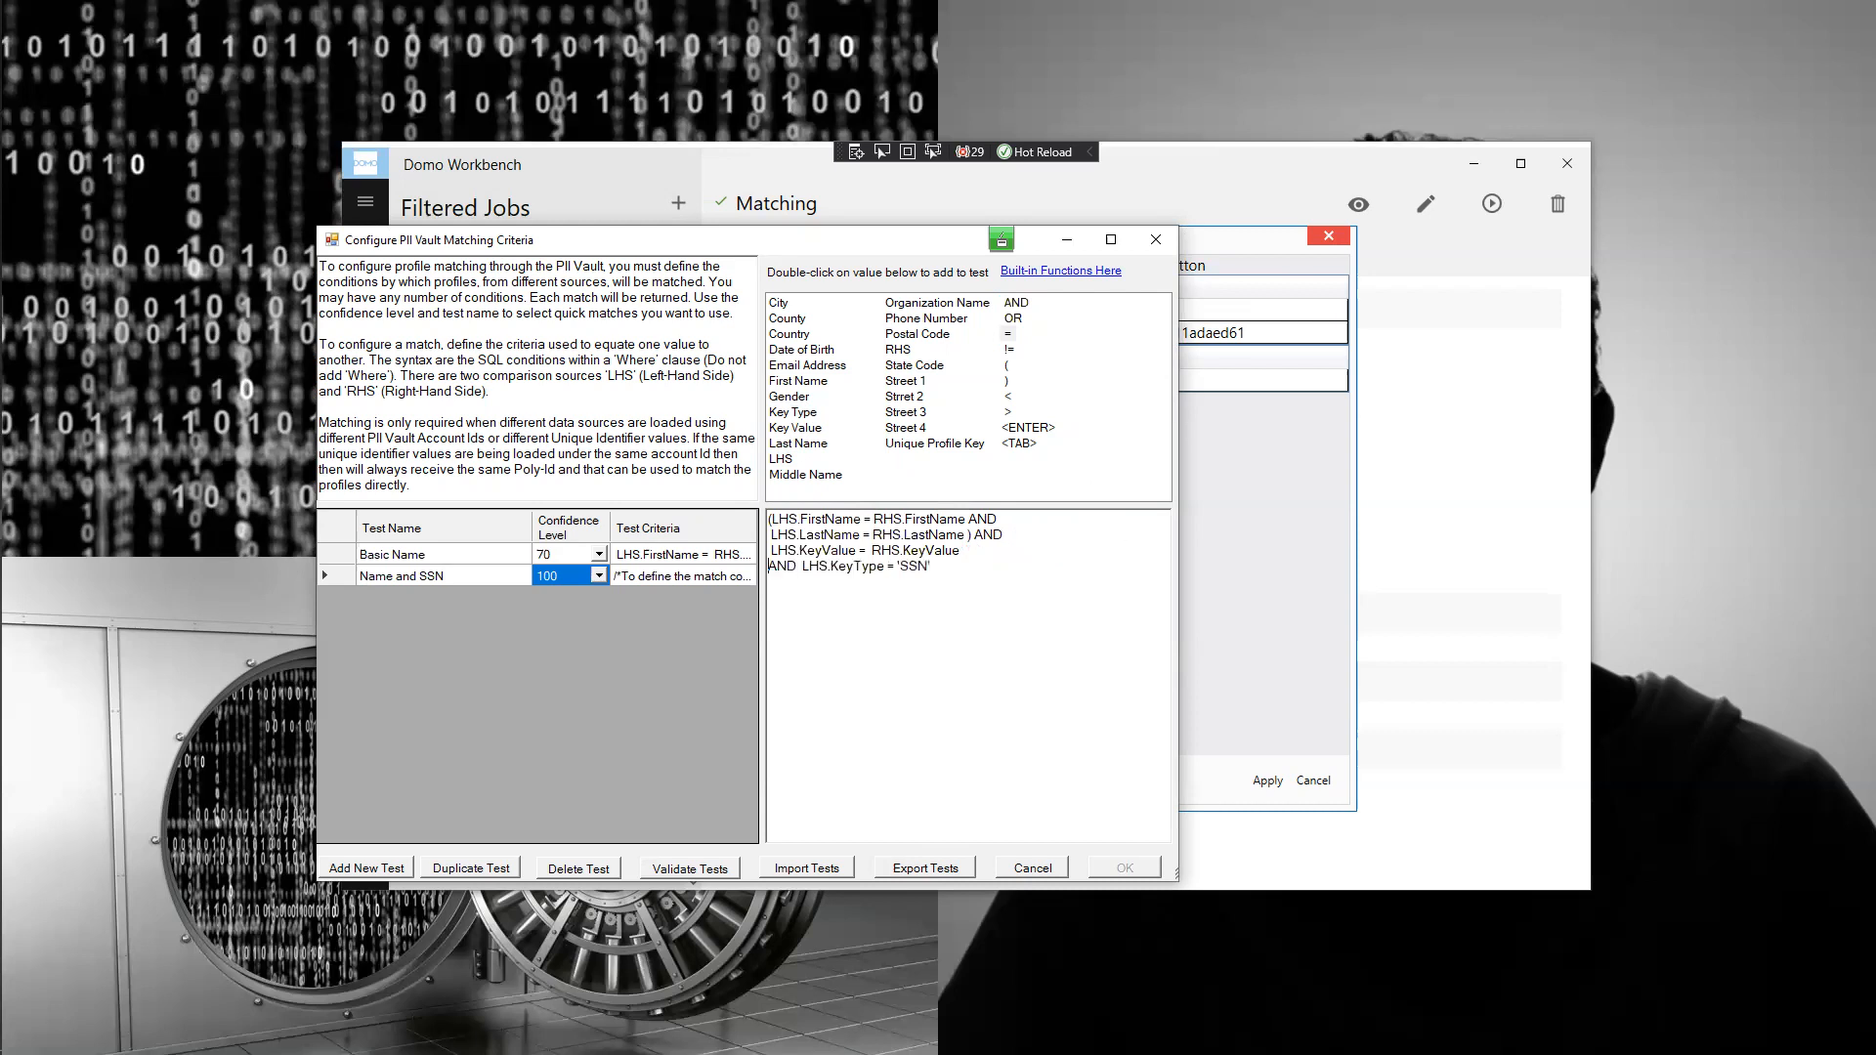
{"action": "type", "text": "AND RHS.KeyType = 'SSN"}
- Validate the match tests, accept the matching criteria and apply the source settings
{"action": "left_click", "coordinate": [725, 866]}
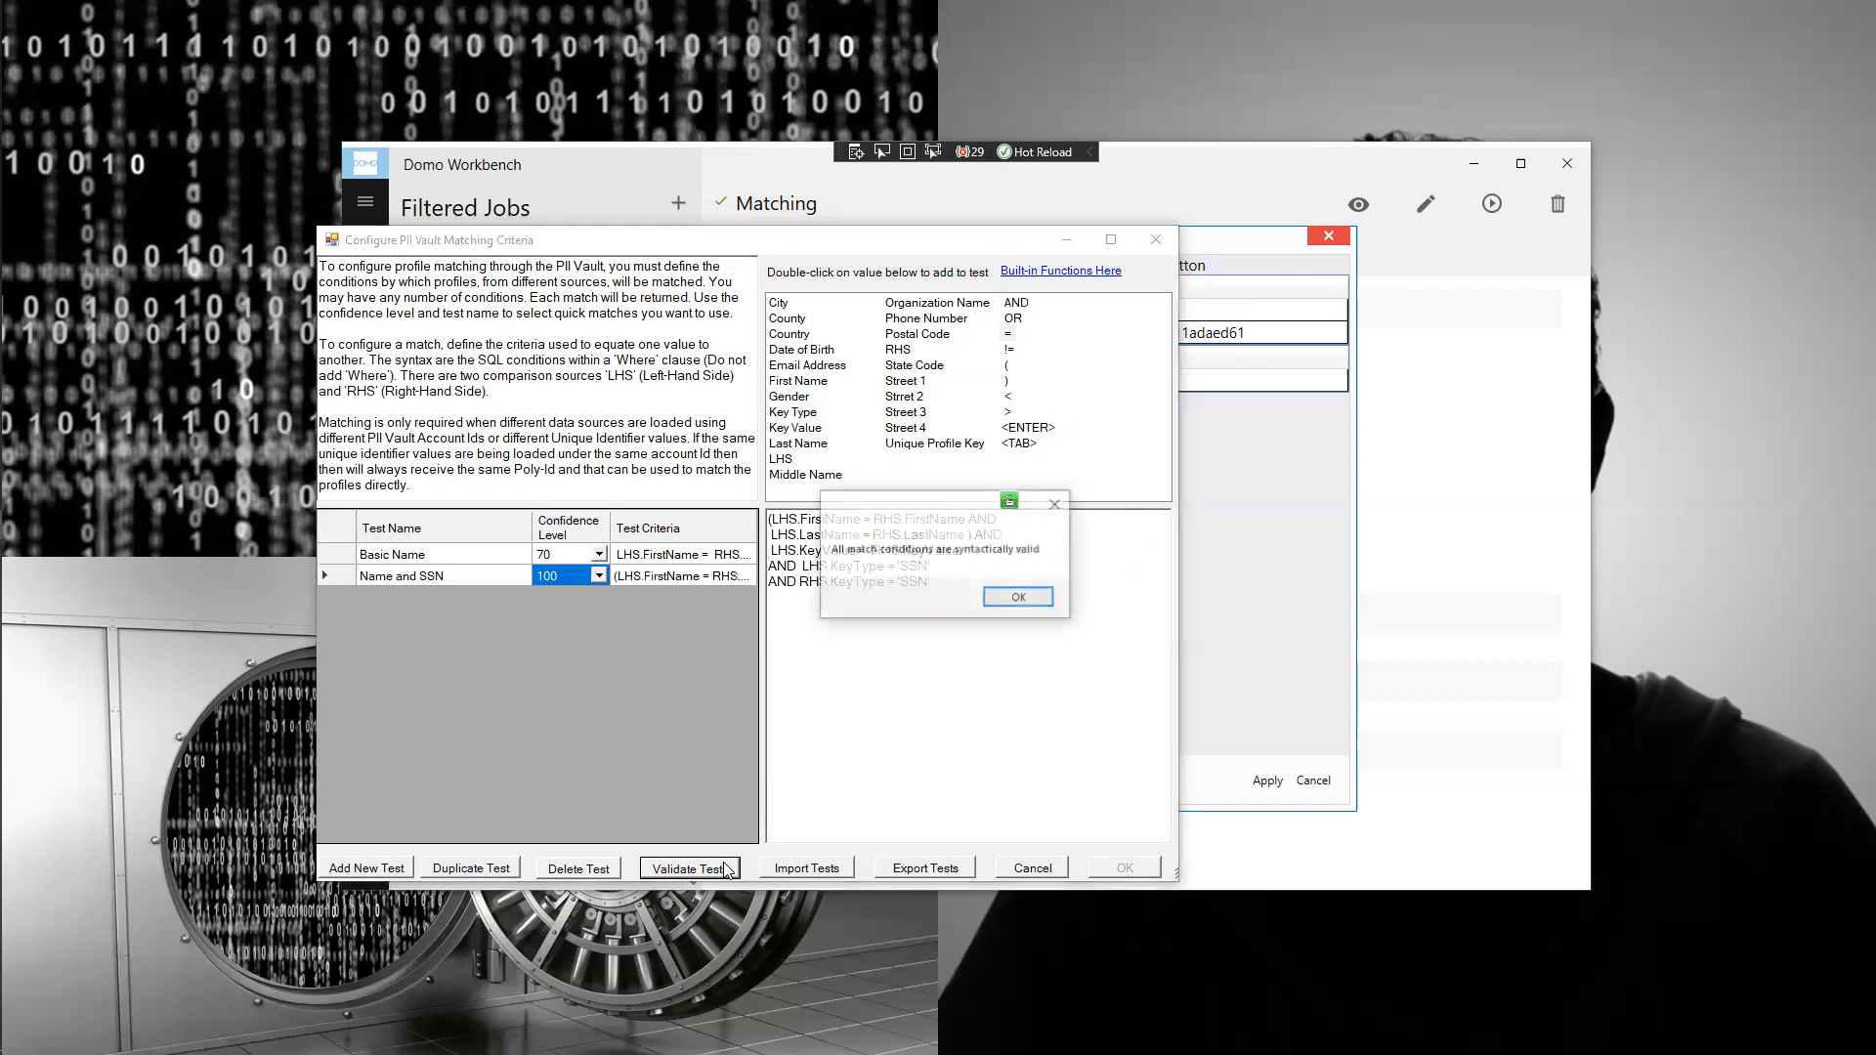
{"action": "left_click", "coordinate": [1021, 600]}
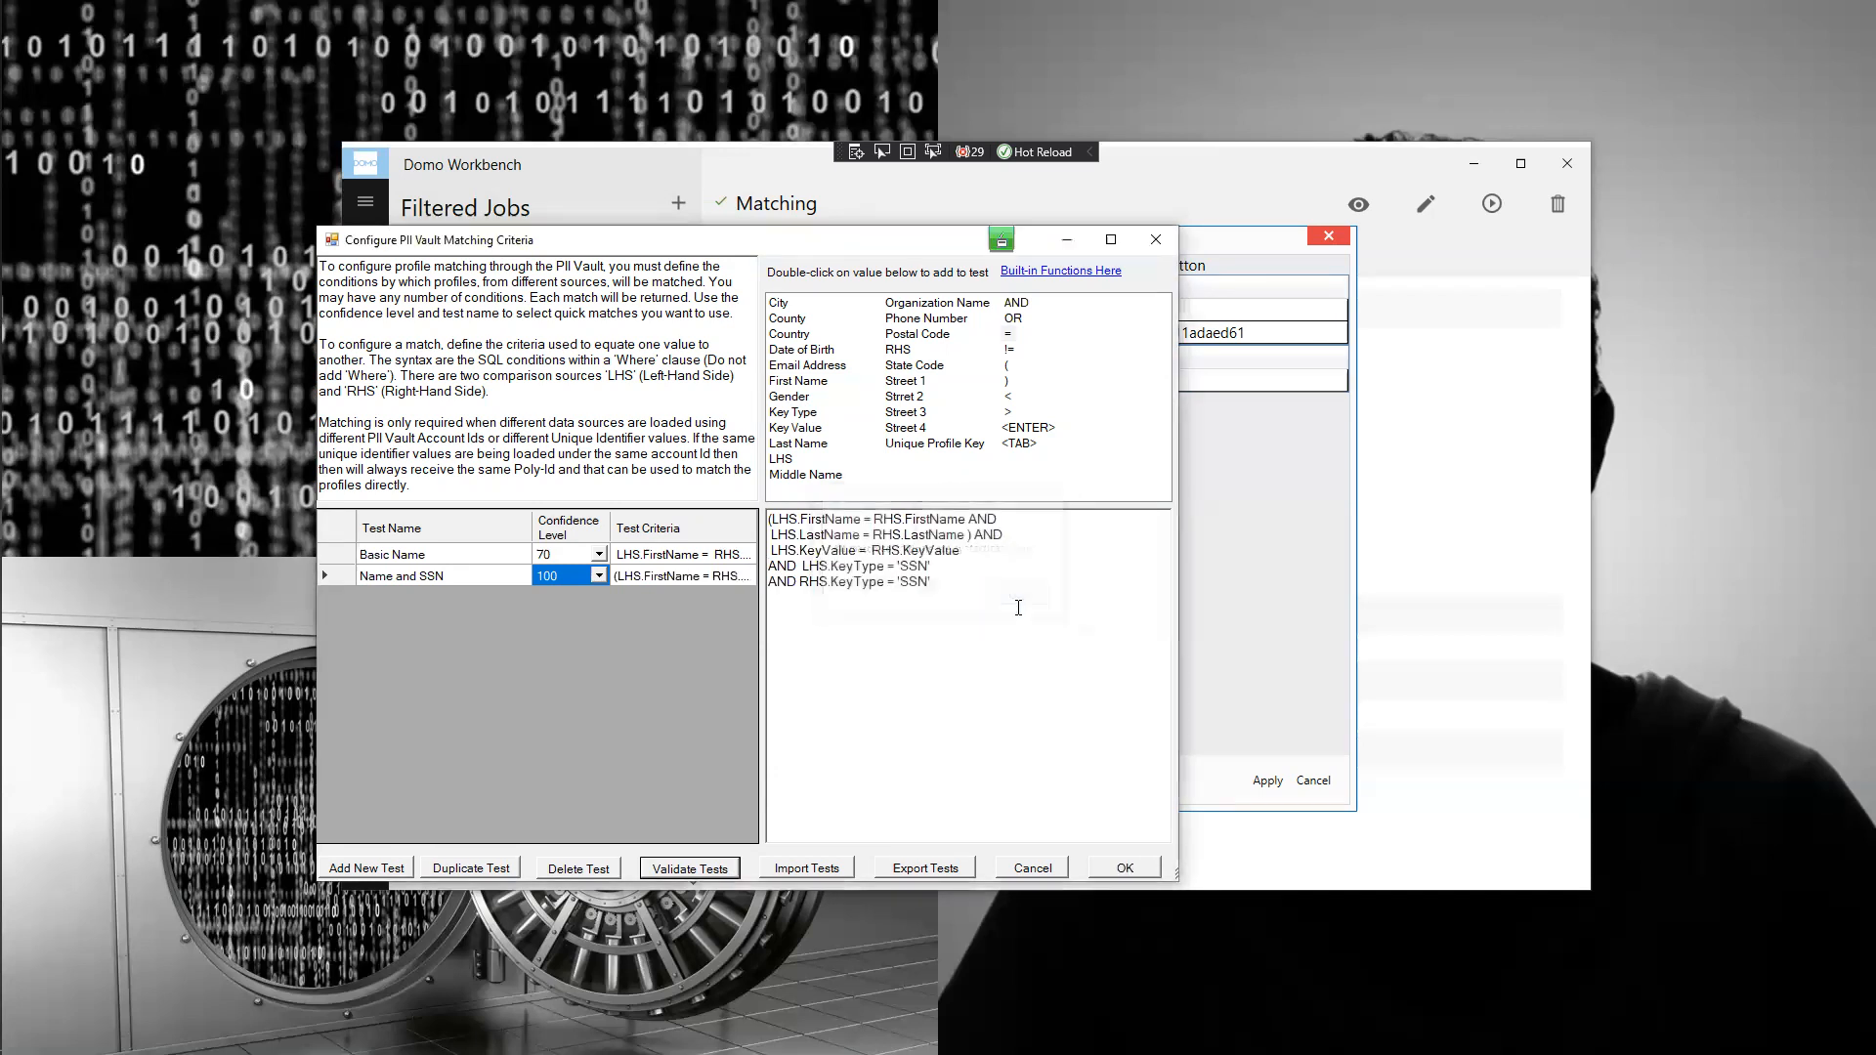
{"action": "left_click", "coordinate": [1124, 869]}
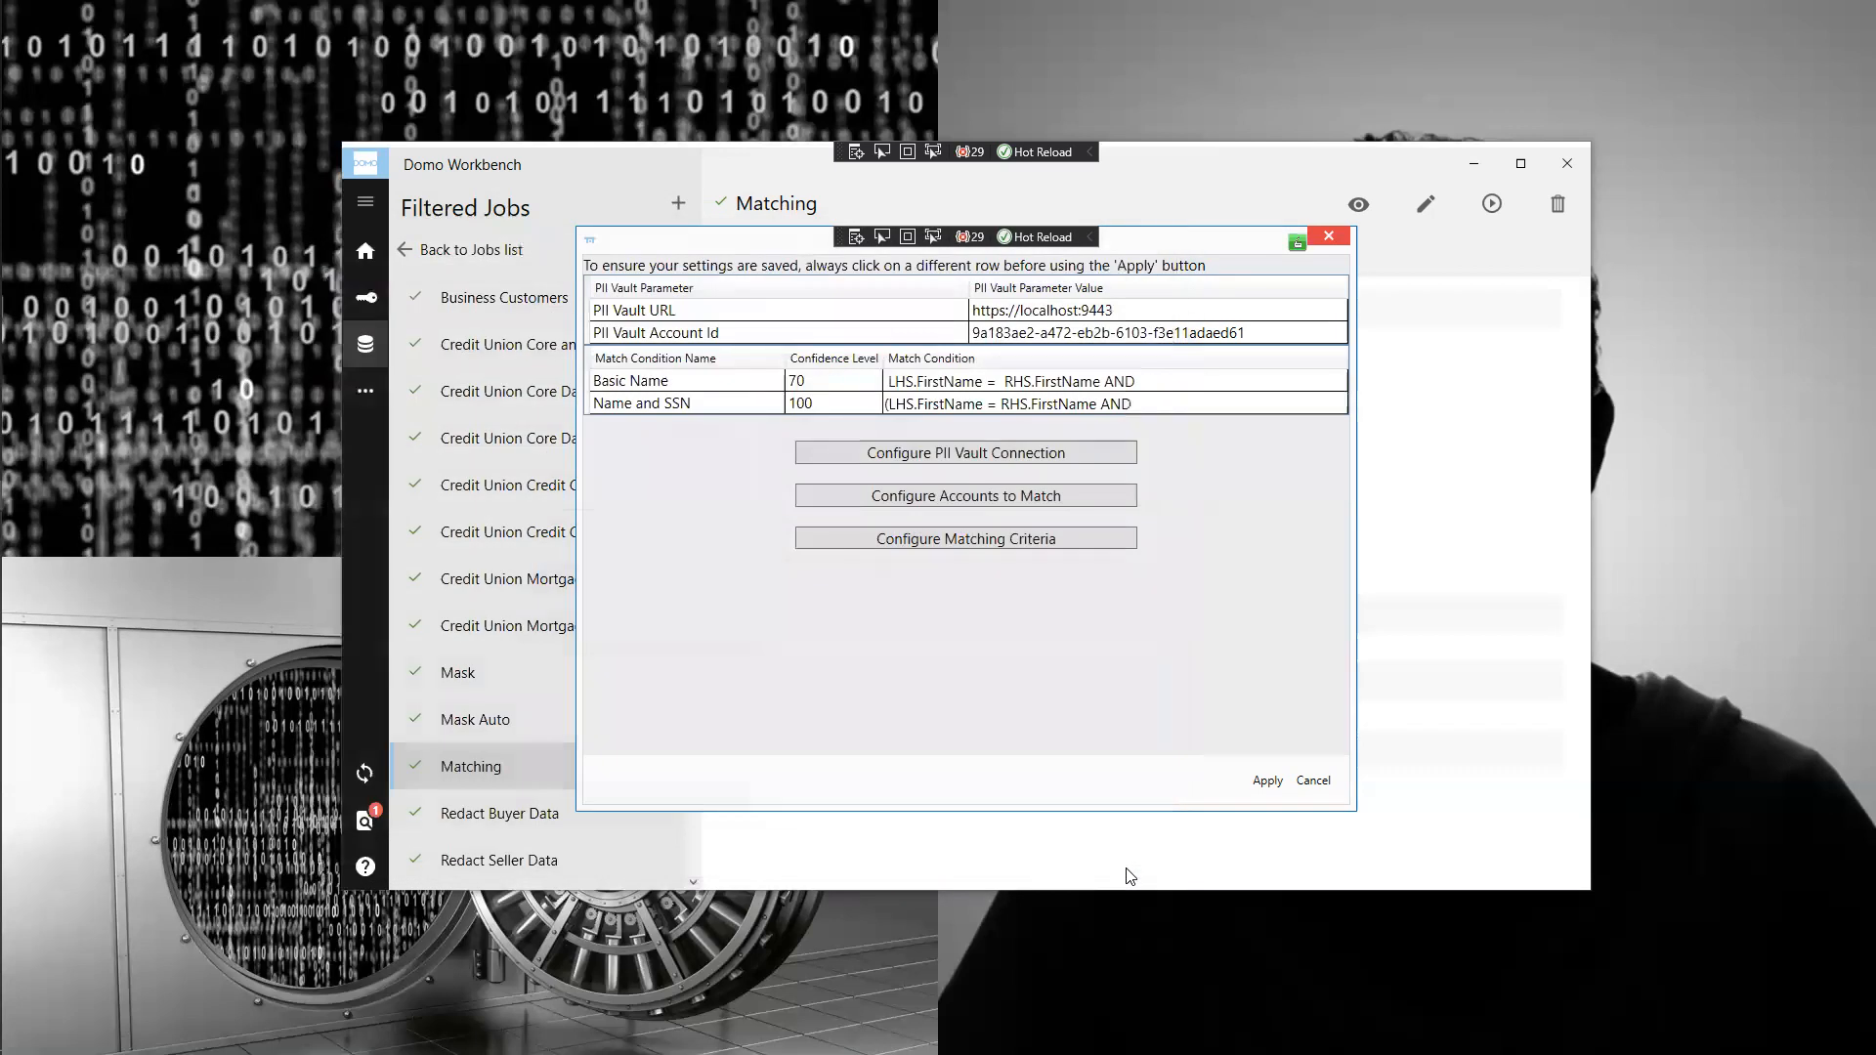
{"action": "left_click", "coordinate": [1268, 782]}
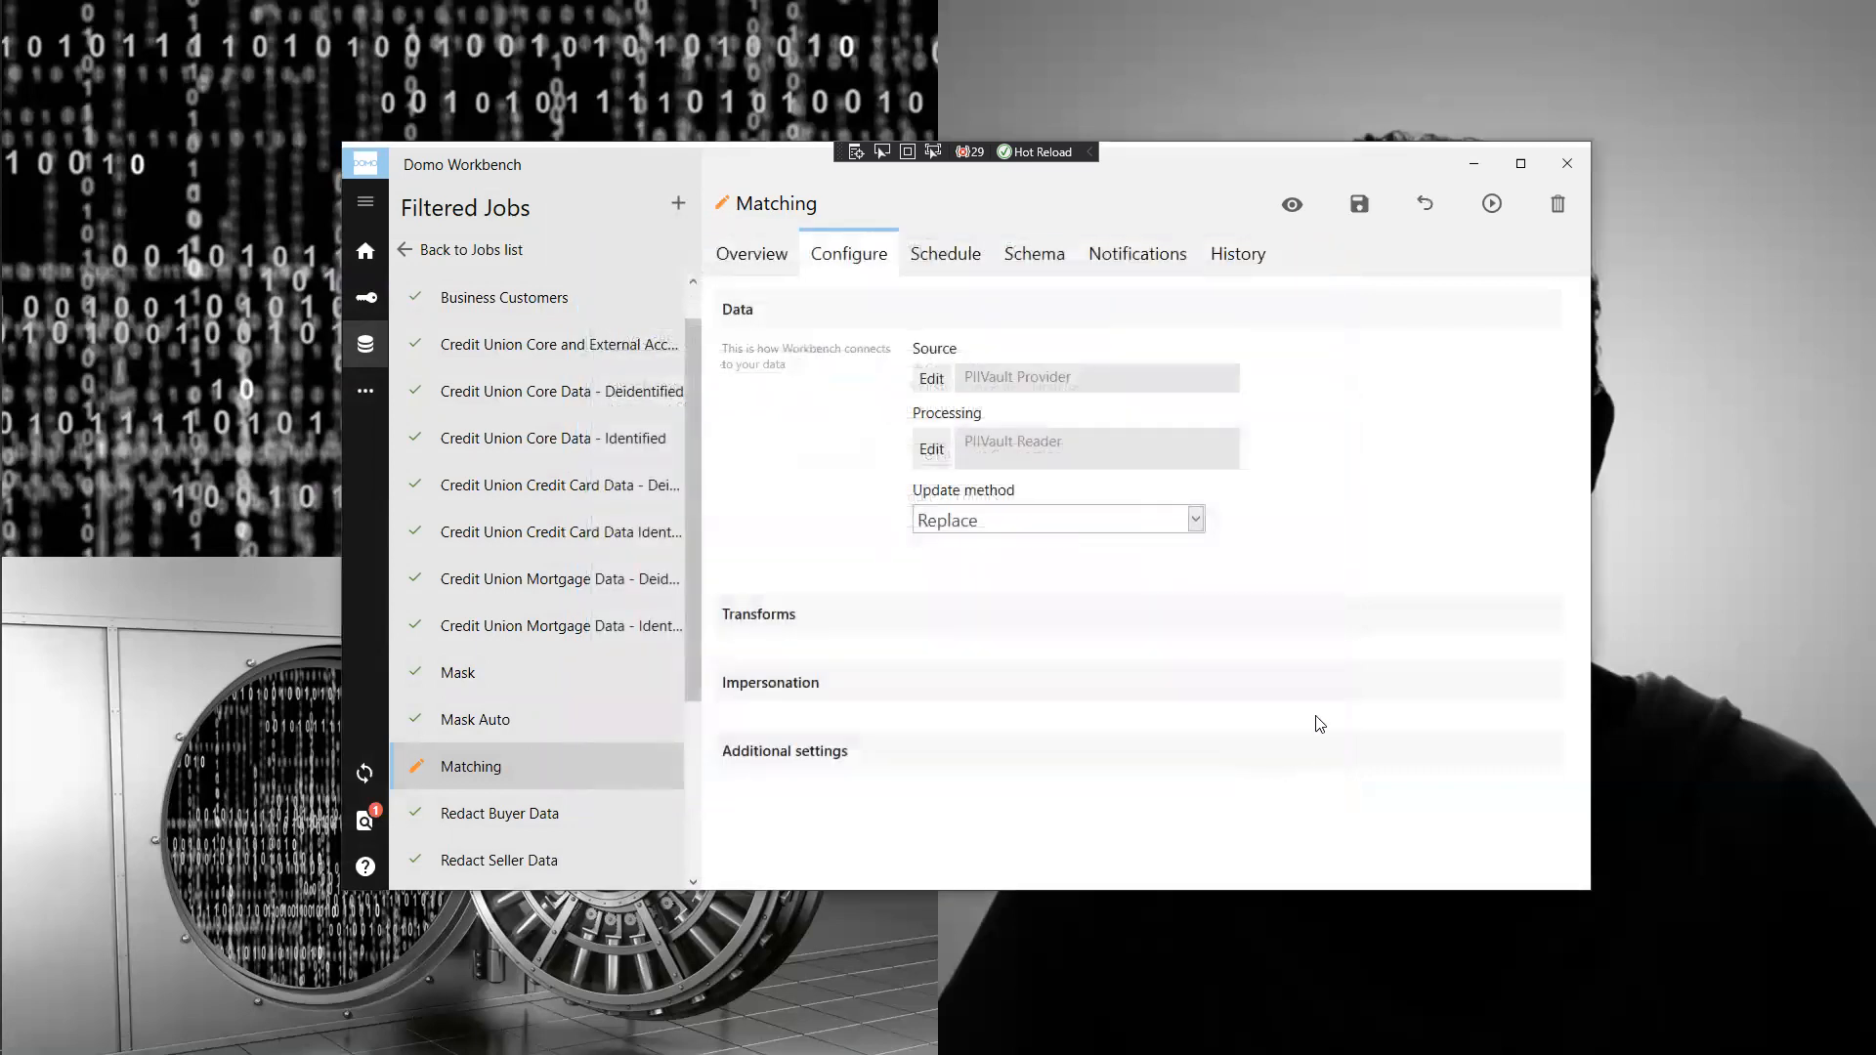
- Save the Matching job and preview its matched output data
{"action": "left_click", "coordinate": [1359, 209]}
{"action": "left_click", "coordinate": [1358, 203]}
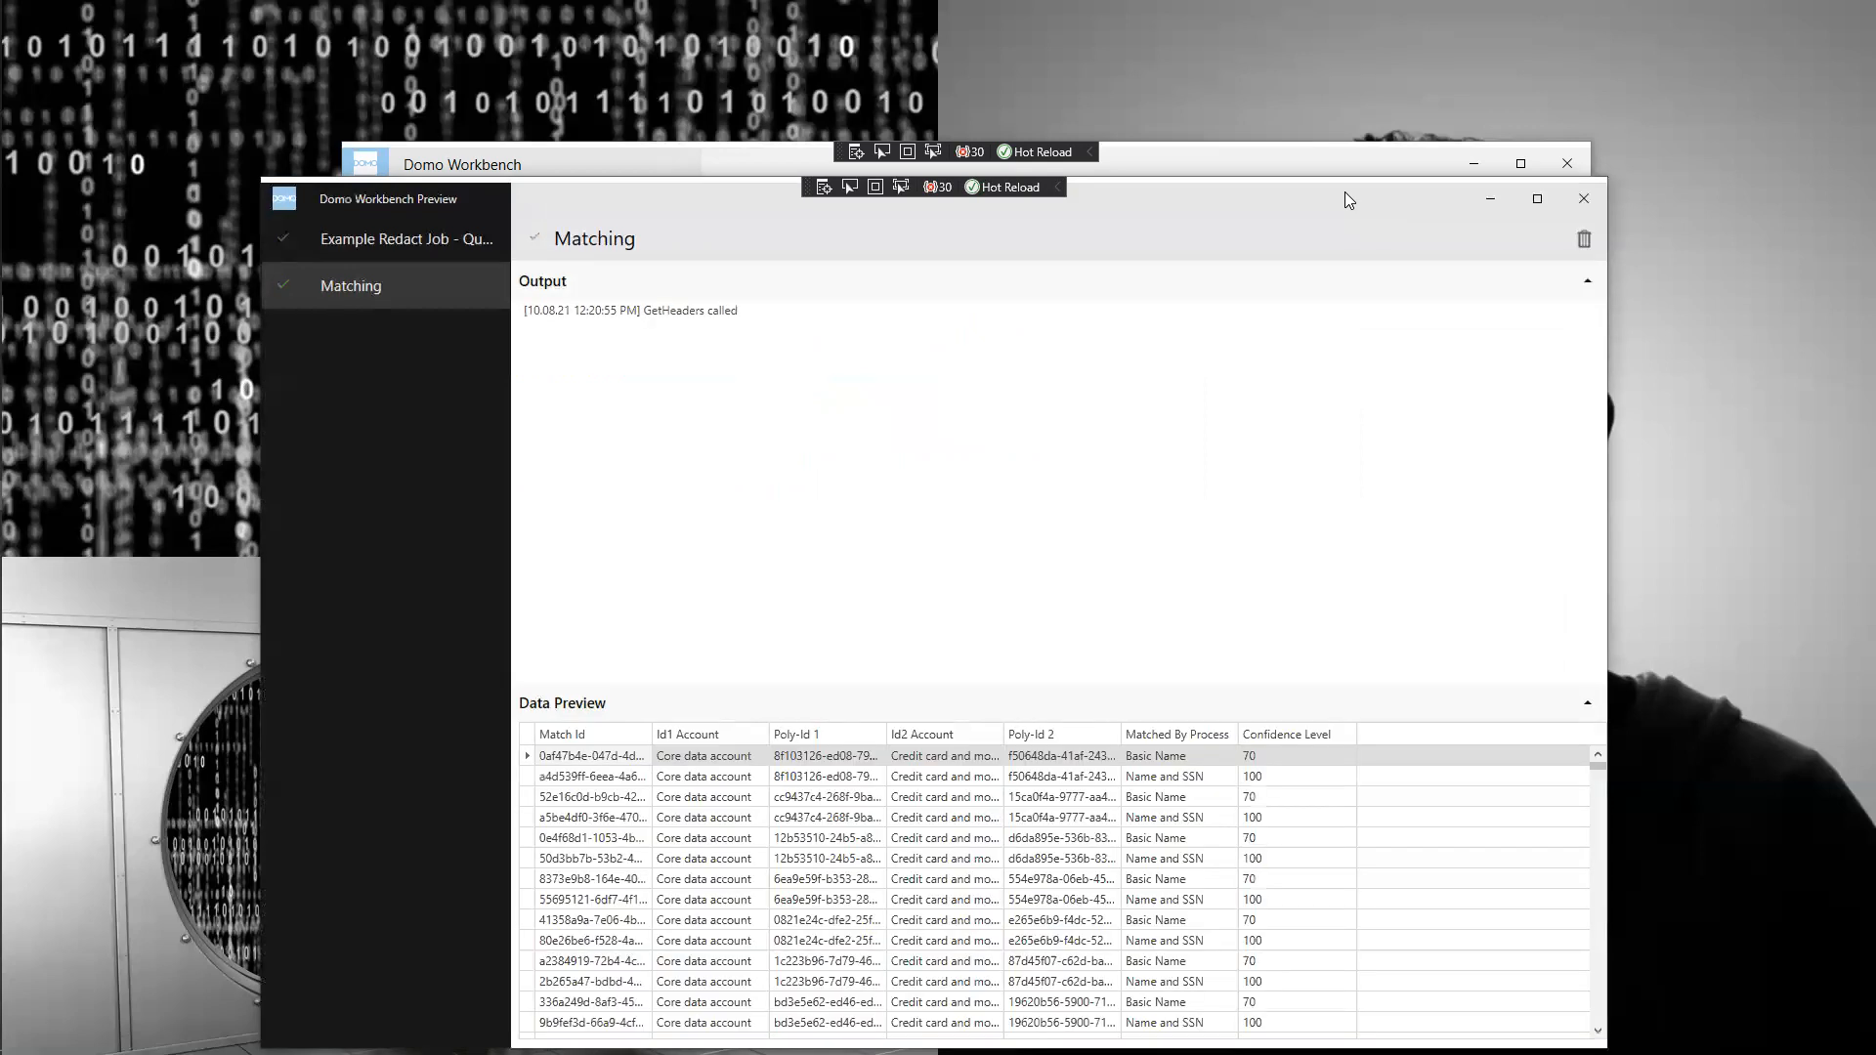
{"action": "left_click_drag", "start_coordinate": [1345, 185], "coordinate": [1352, 117]}
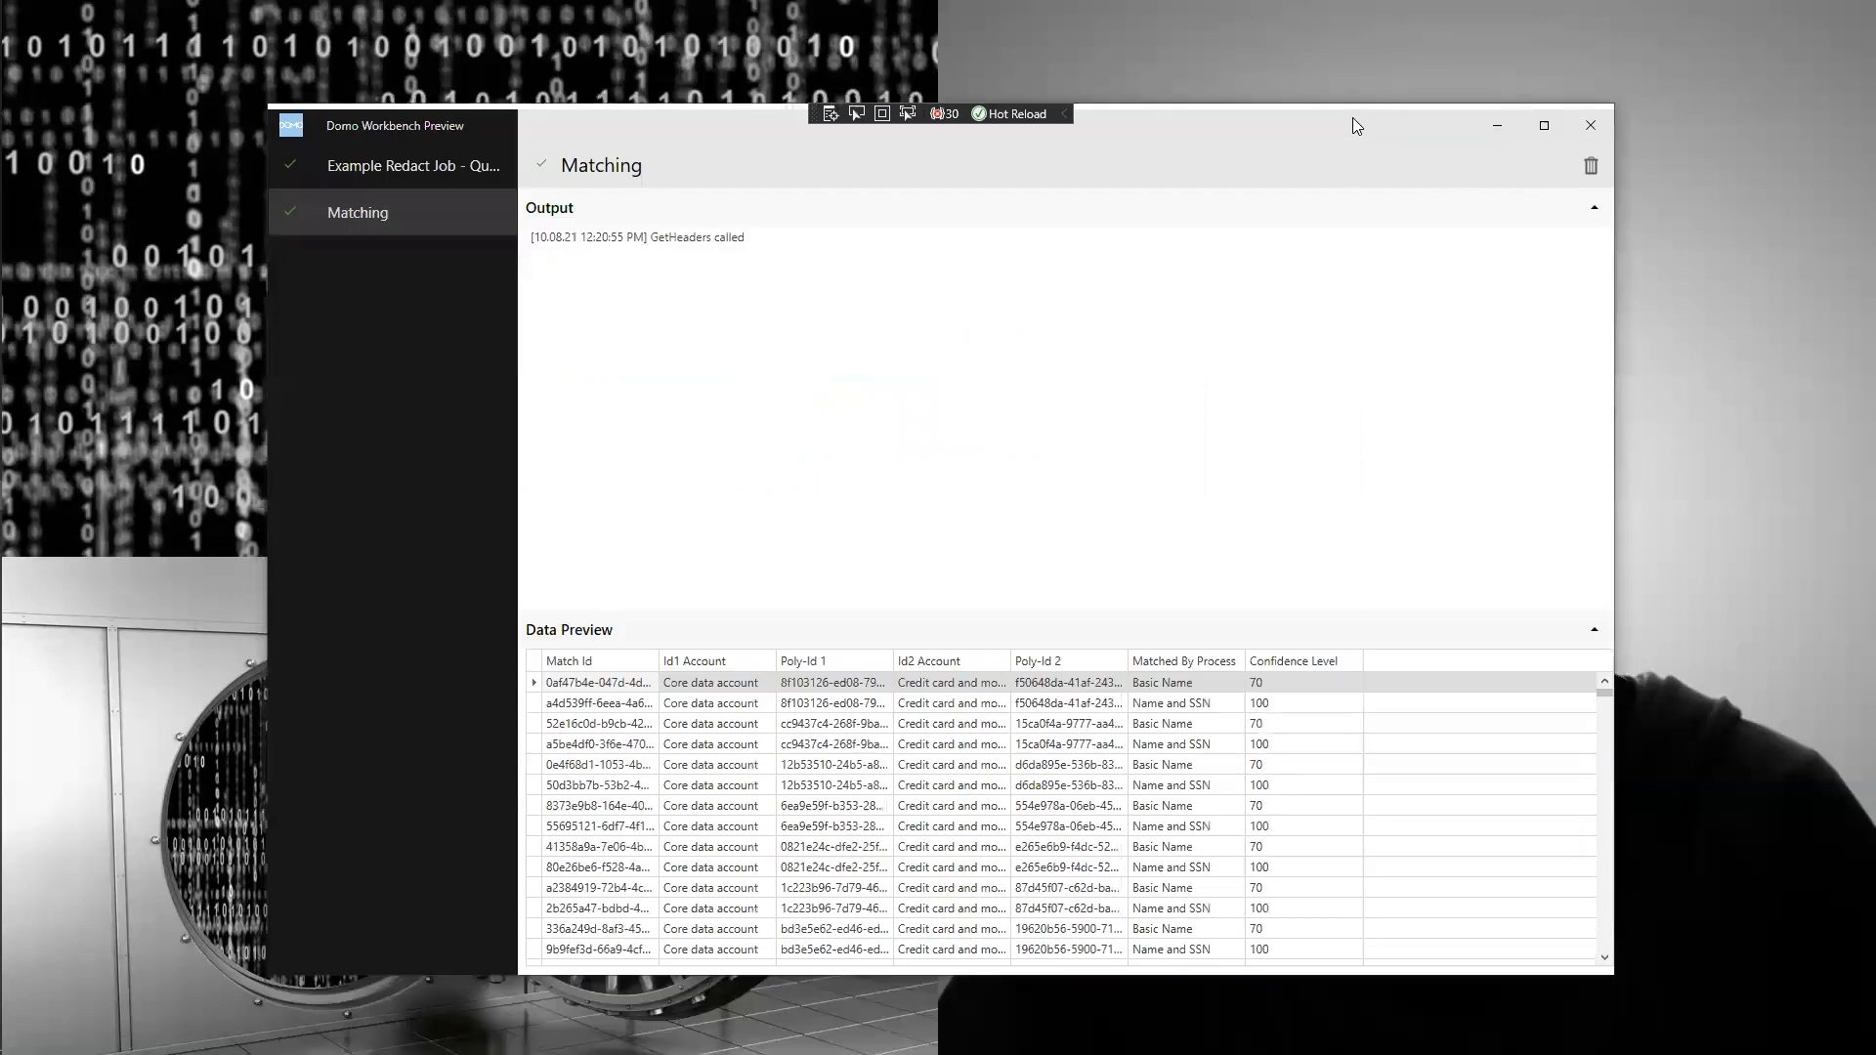